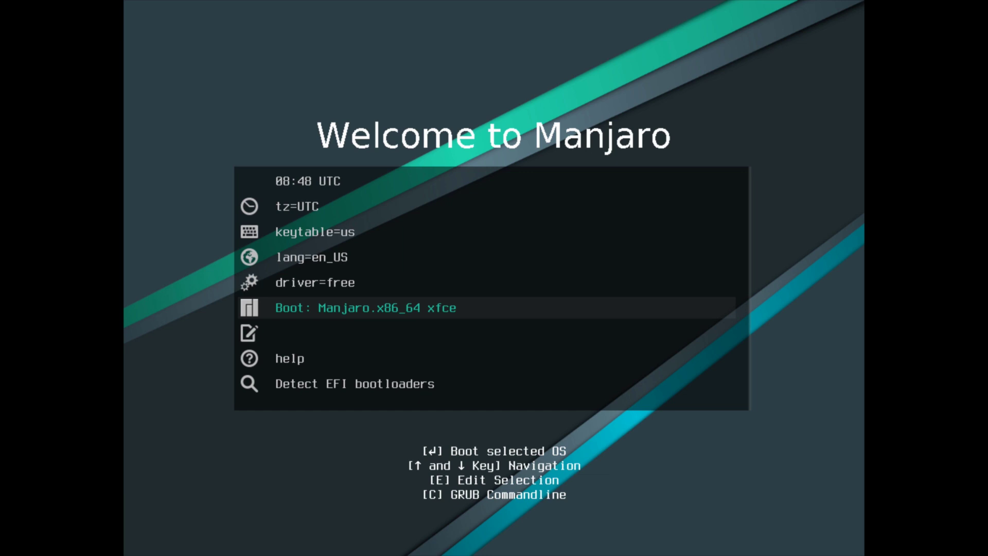
Step: Set the boot menu keyboard table to ch
key("Up")
key("Up")
key("Up")
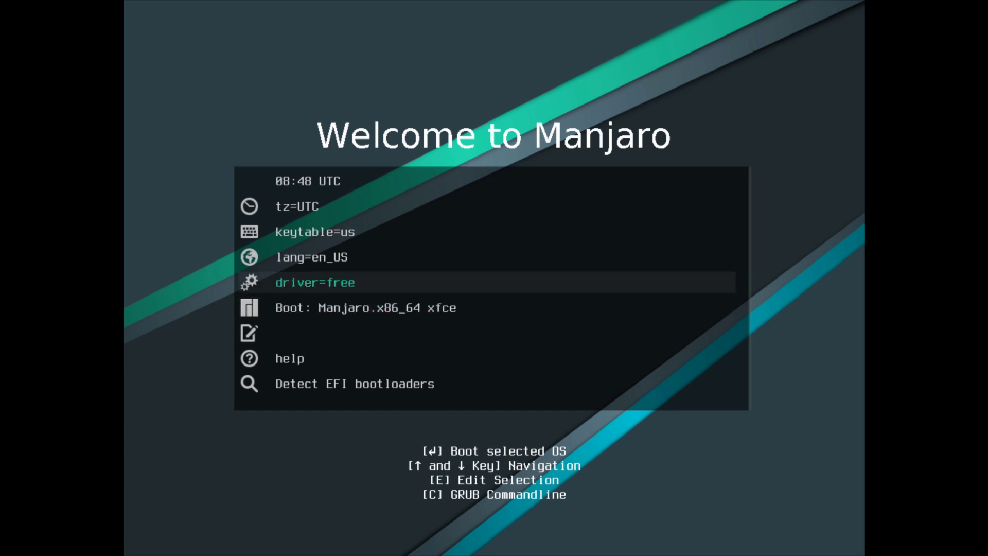
key("Return")
key("Down")
key("Down")
key("Down")
key("Down")
key("Down")
key("Down")
key("Down")
key("Down")
key("Return")
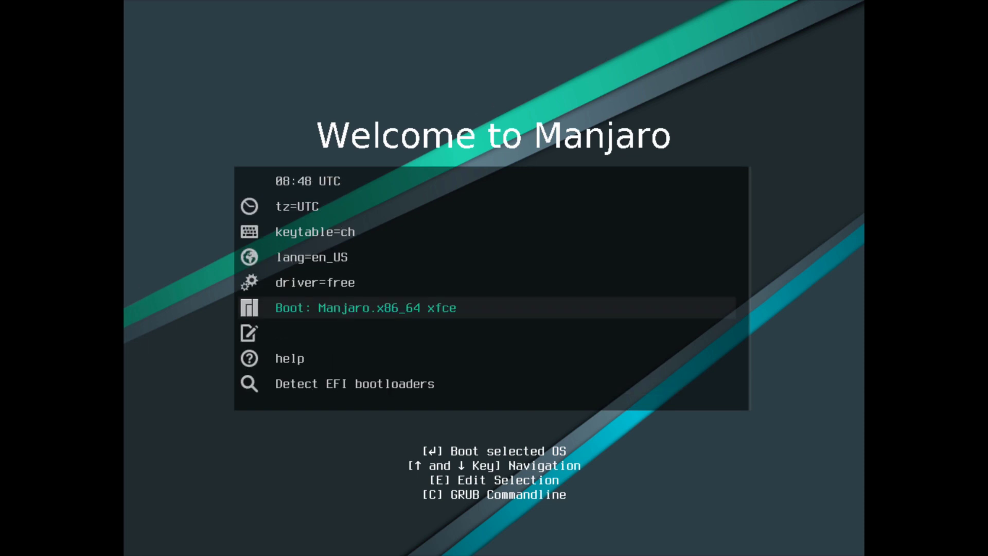
Step: Set the time zone to Europe/Zurich
key("Up")
key("Up")
key("Up")
key("Up")
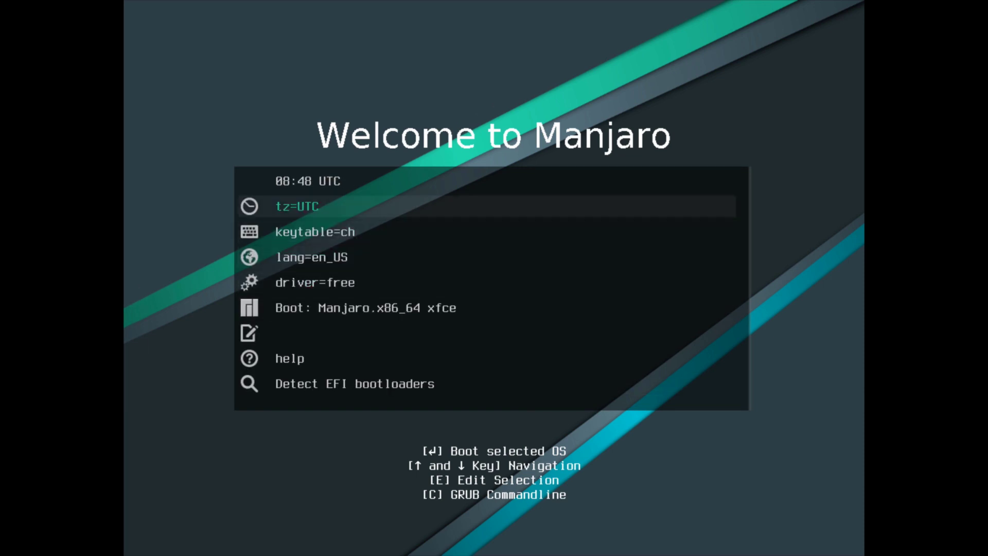
key("Return")
key("Down")
key("Down")
key("Down")
key("Down")
key("Down")
key("Down")
key("Down")
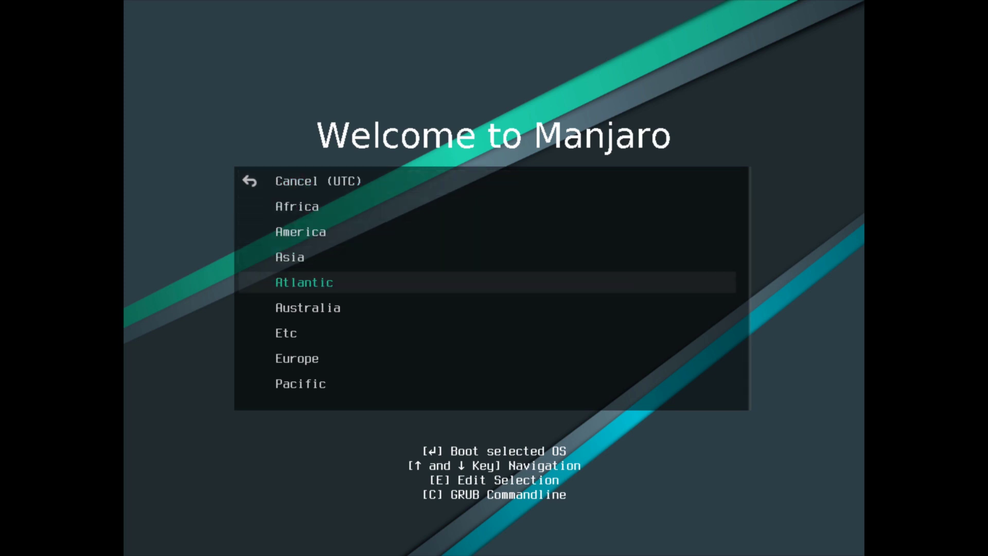
key("Return")
key("Down")
key("Down")
key("Down")
key("Down")
key("Down")
key("Down")
key("Down")
key("Down")
key("Down")
key("Down")
key("Down")
key("Down")
key("Down")
key("Down")
key("Down")
key("Down")
key("Down")
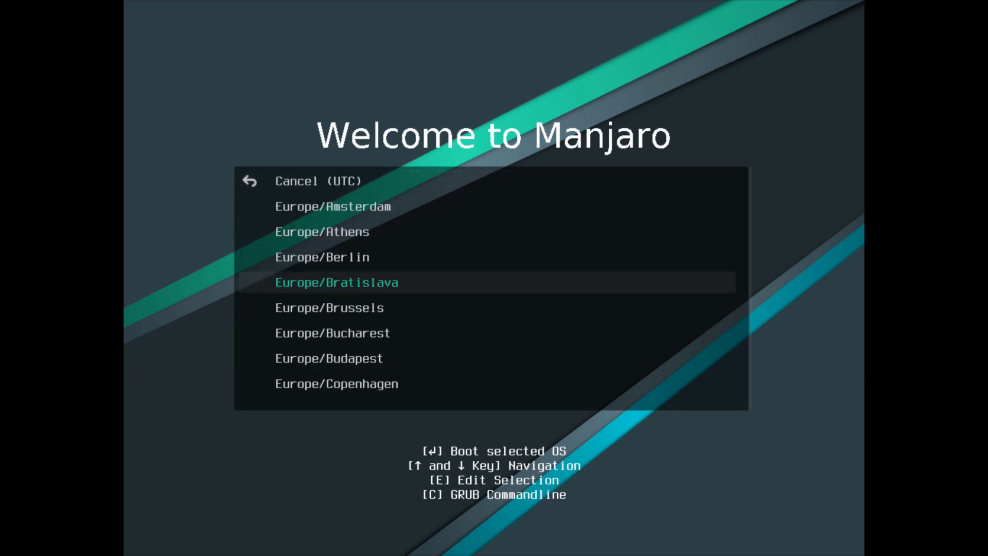
key("Down")
key("Down")
key("Down")
key("Down")
key("Down")
key("Down")
key("Down")
key("Down")
key("Down")
key("Down")
key("Down")
key("Down")
key("Down")
key("Down")
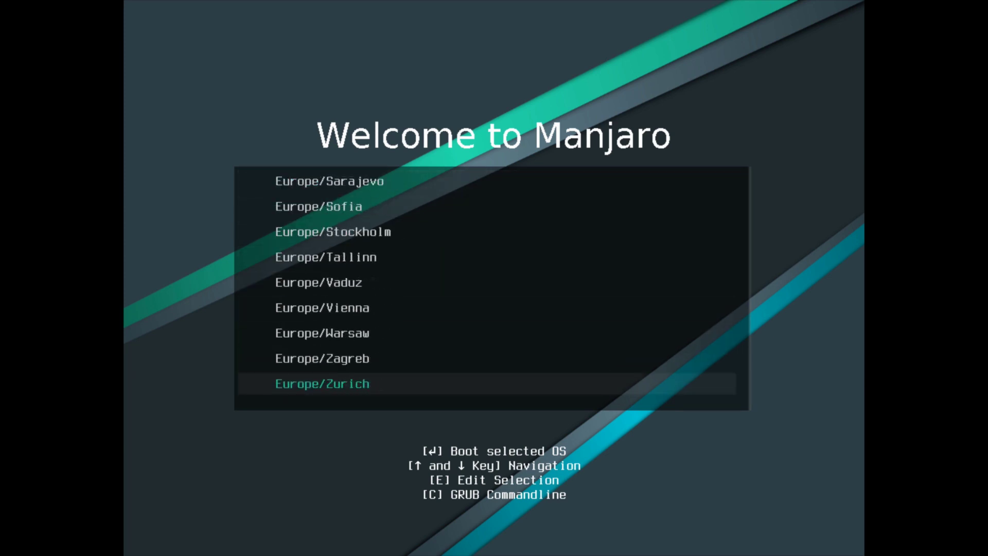
key("Return")
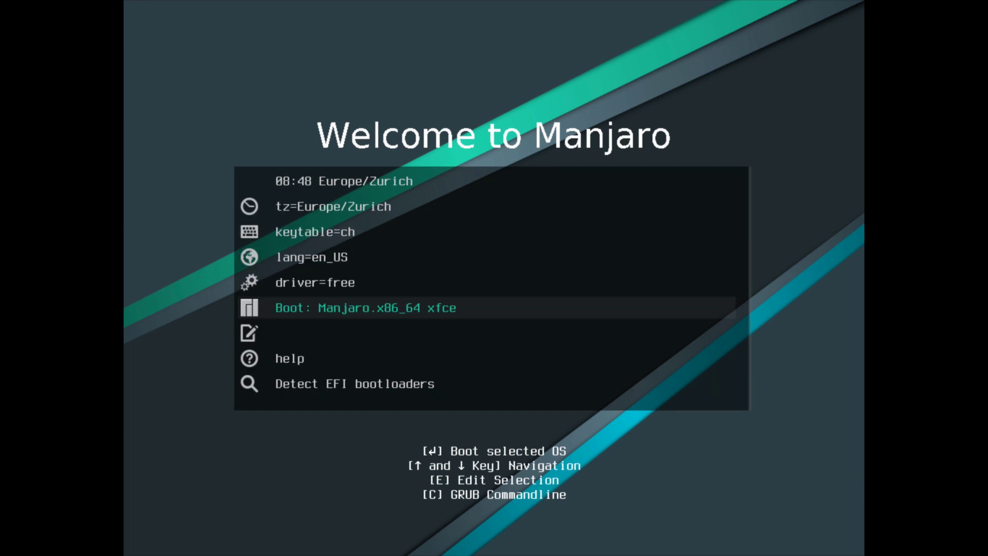
Step: Bring up the driver choices and look at the nonfree option
key("Up")
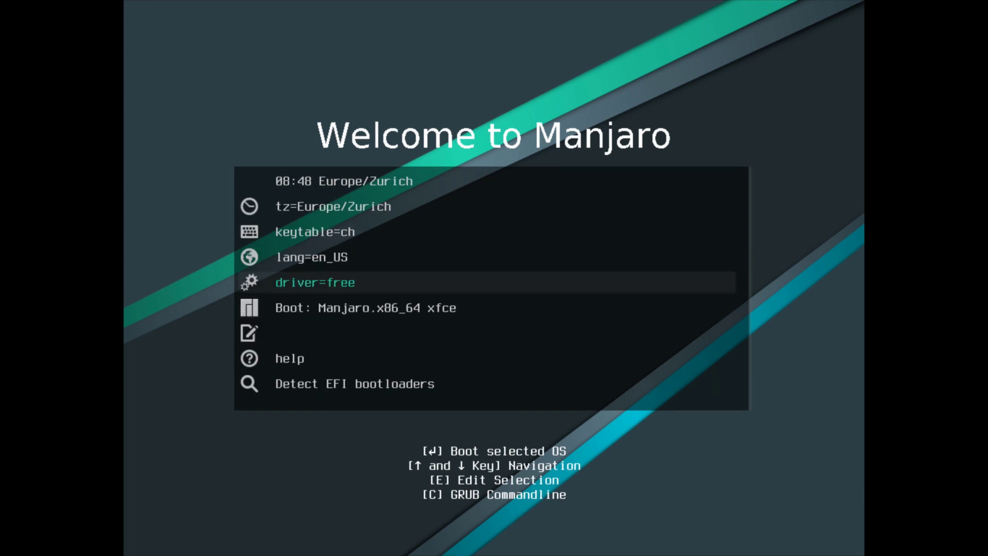
key("Return")
key("Down")
key("Down")
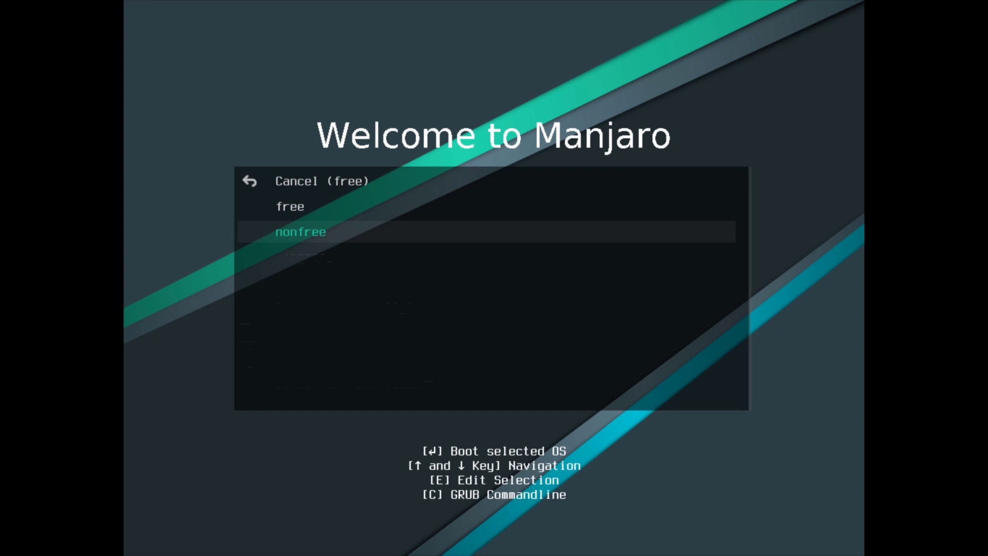
Step: Boot with free drivers, switch the display to 1920x1080 and keep it, then centre Manjaro Hello
key("Escape")
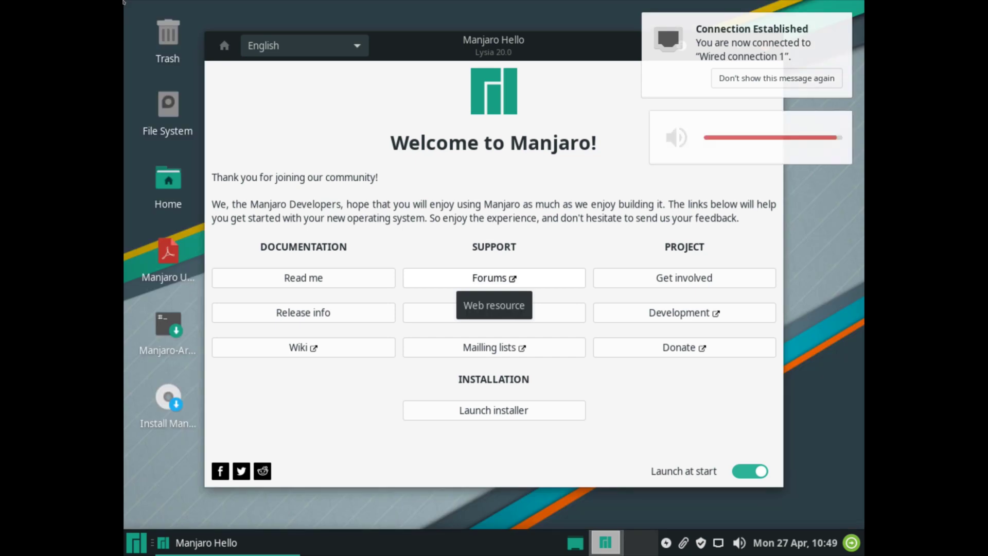
left_click(144, 545)
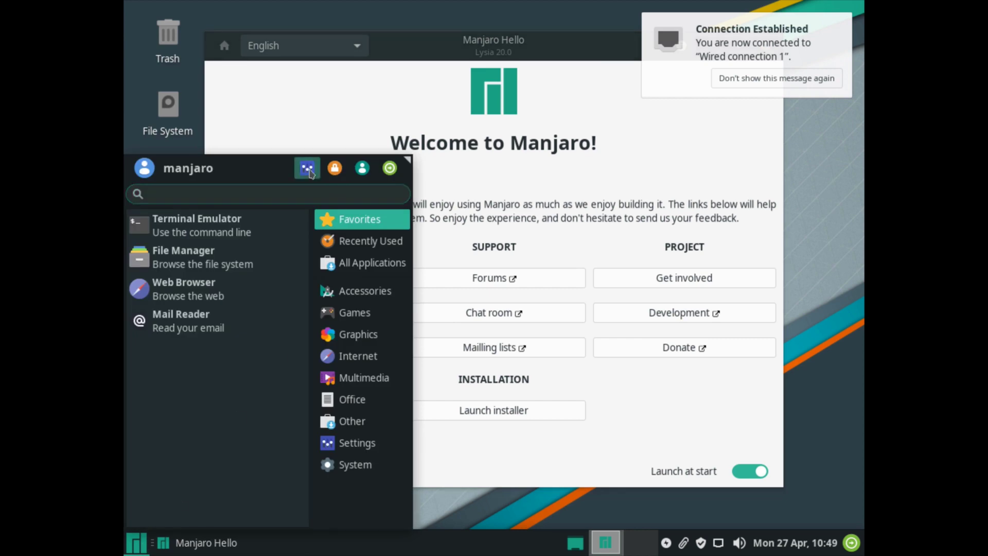
left_click(315, 174)
left_click(440, 412)
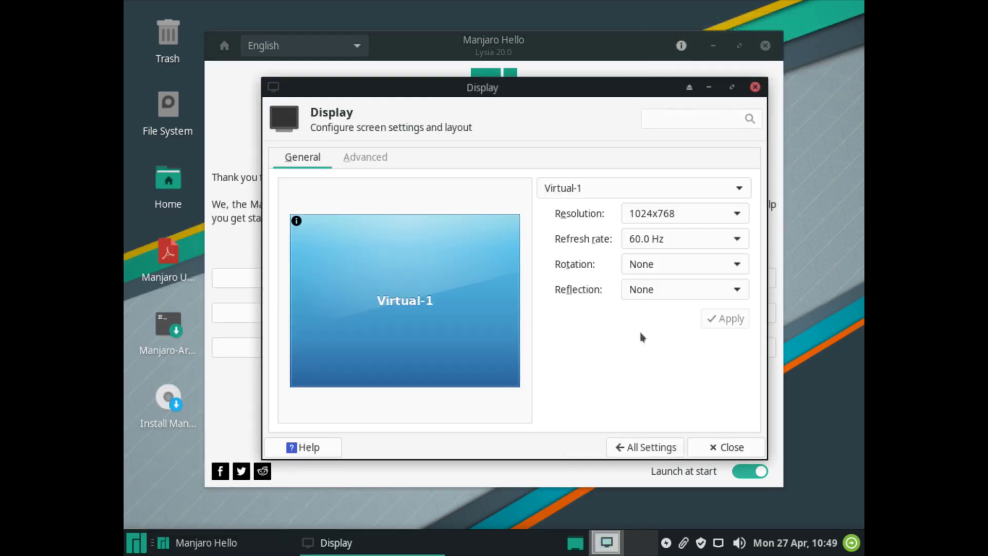
left_click(691, 218)
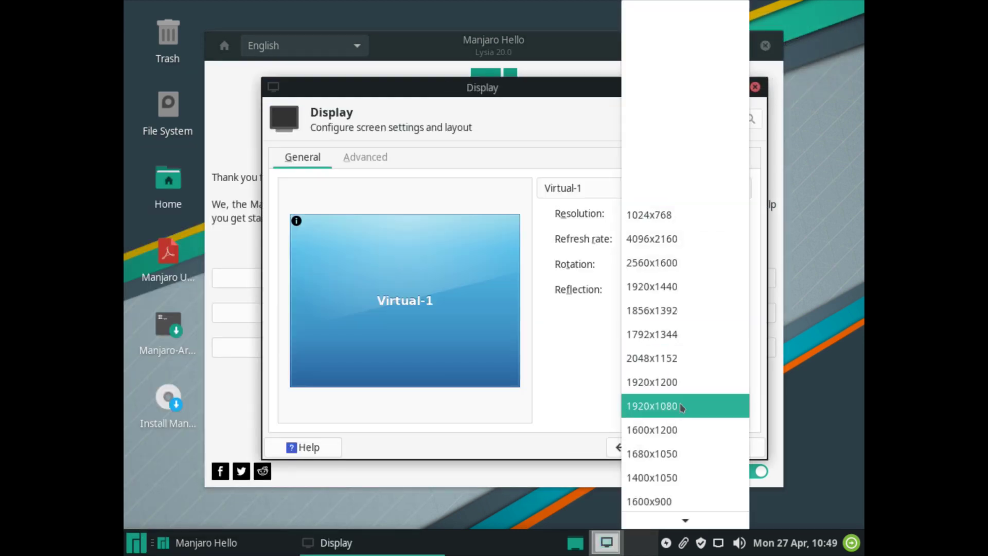
left_click(681, 404)
left_click(725, 319)
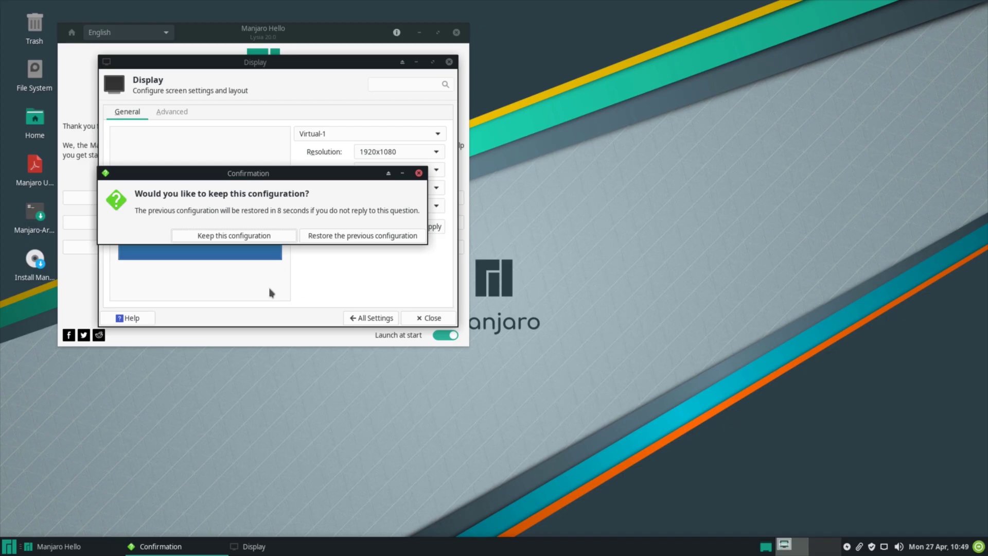
left_click(260, 236)
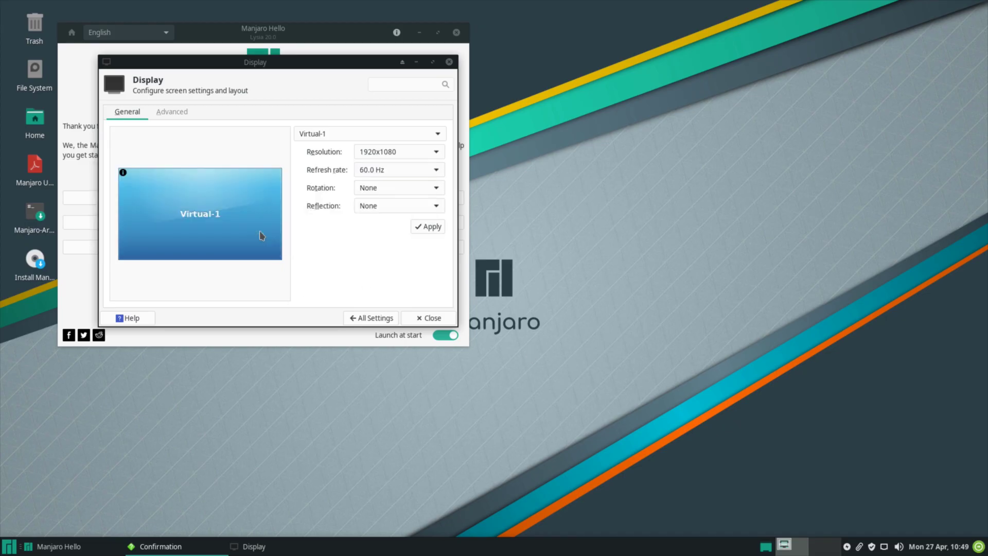
left_click(426, 318)
left_click_drag(322, 33, 485, 118)
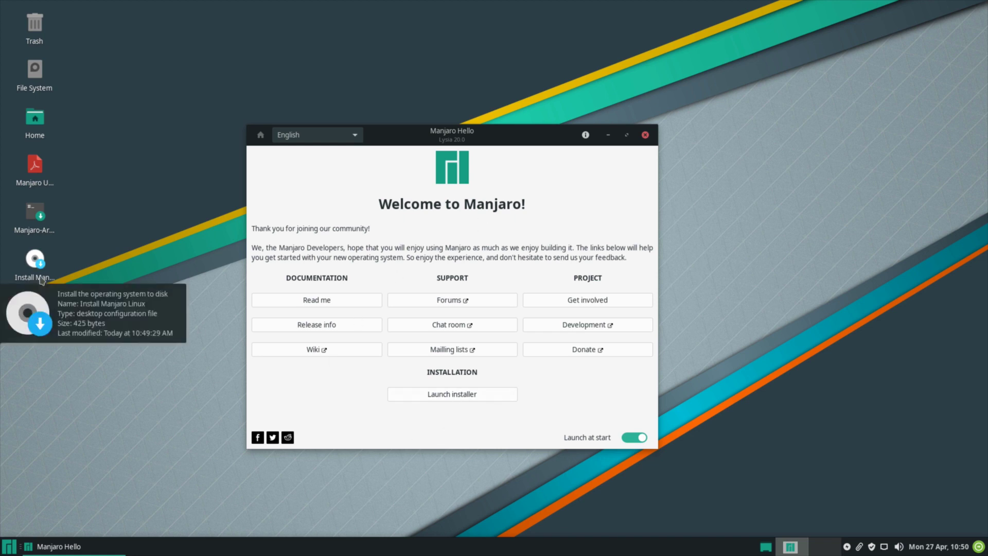
Step: Launch the Manjaro installer and choose American English as its language
left_click(459, 399)
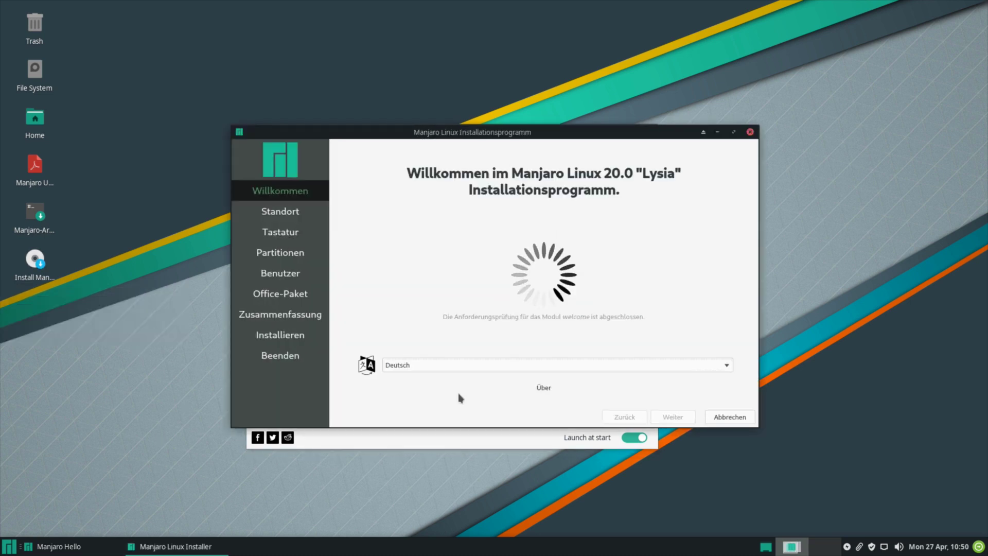
left_click(439, 368)
left_click(419, 91)
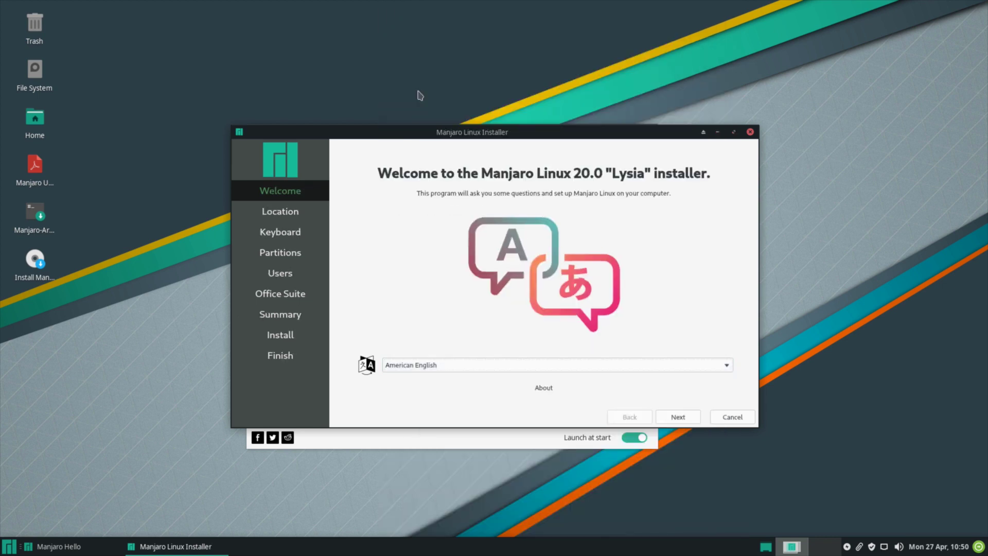
left_click(679, 420)
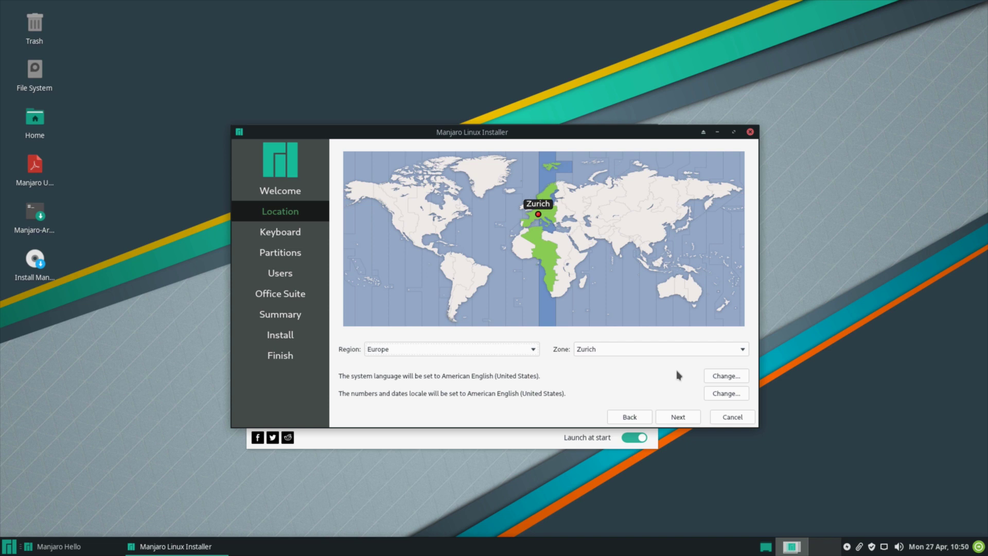
Step: Keep the Europe/Zurich location and choose the German (Switzerland, no dead keys) keyboard
left_click(677, 421)
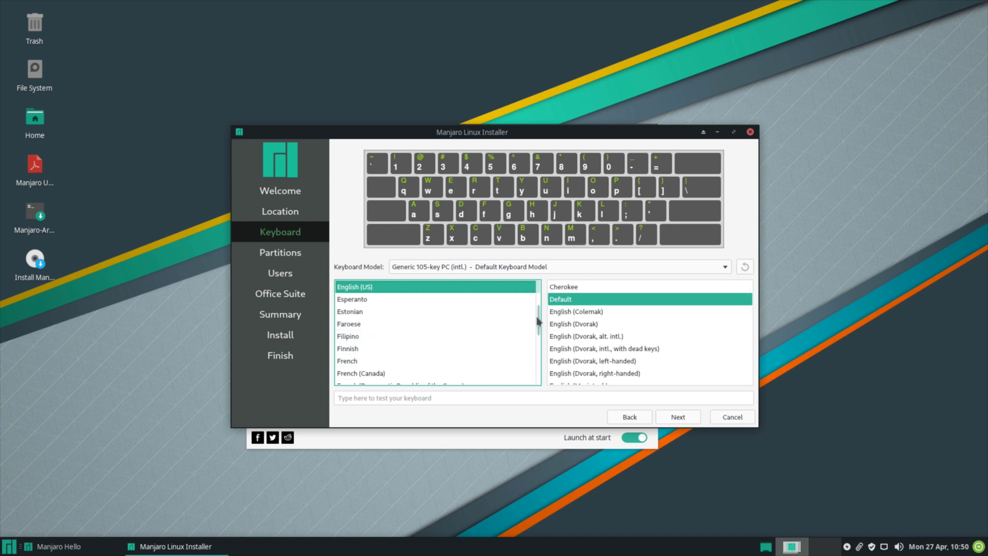
scroll(540, 321, "down", 3)
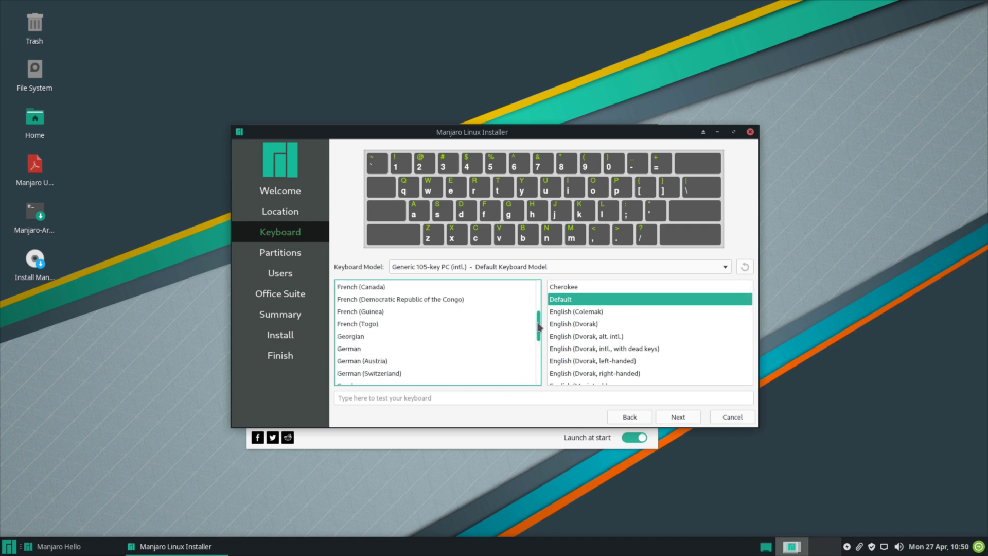
left_click(493, 375)
left_click(636, 373)
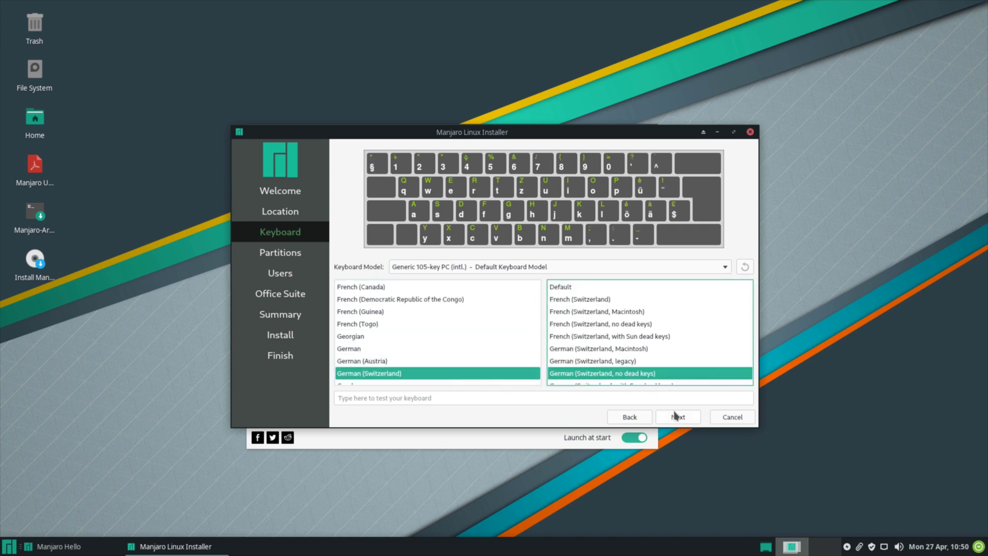
left_click(678, 417)
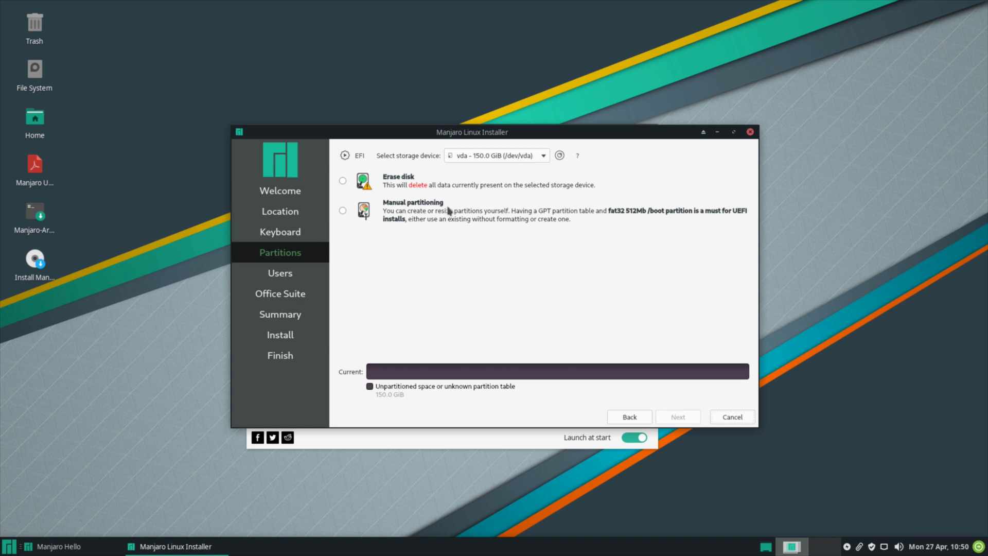
Step: Erase the entire 150 GiB disk with no swap and encryption turned off
left_click(343, 181)
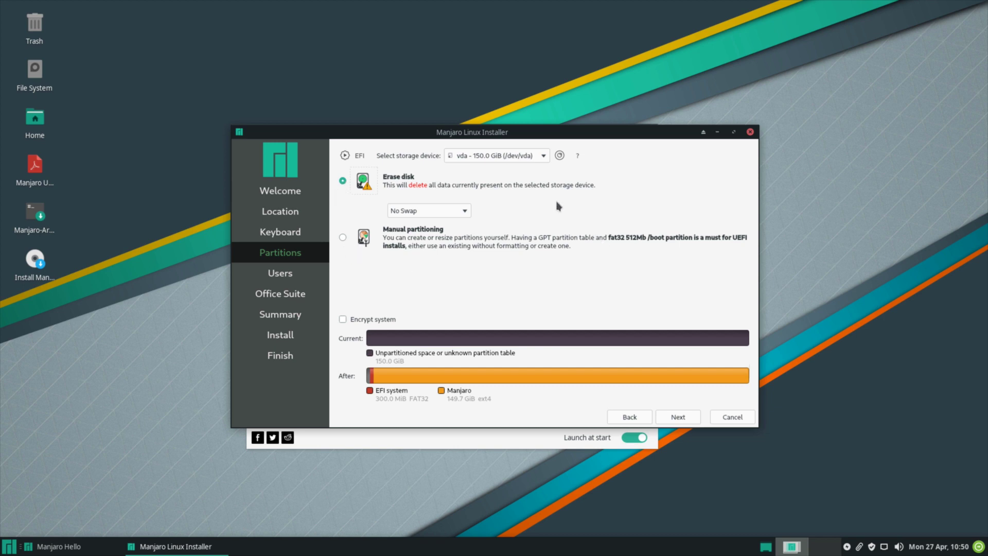
left_click(464, 211)
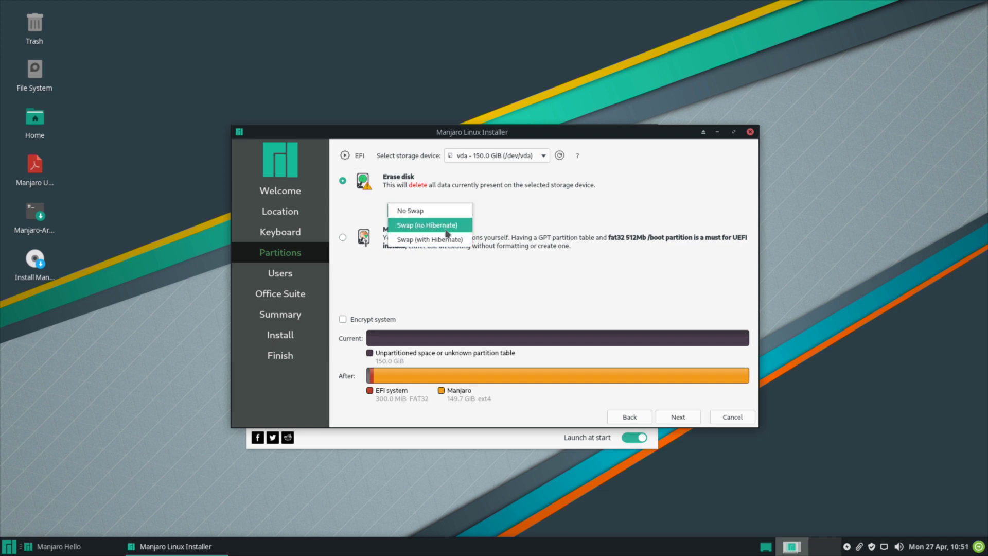
left_click(433, 211)
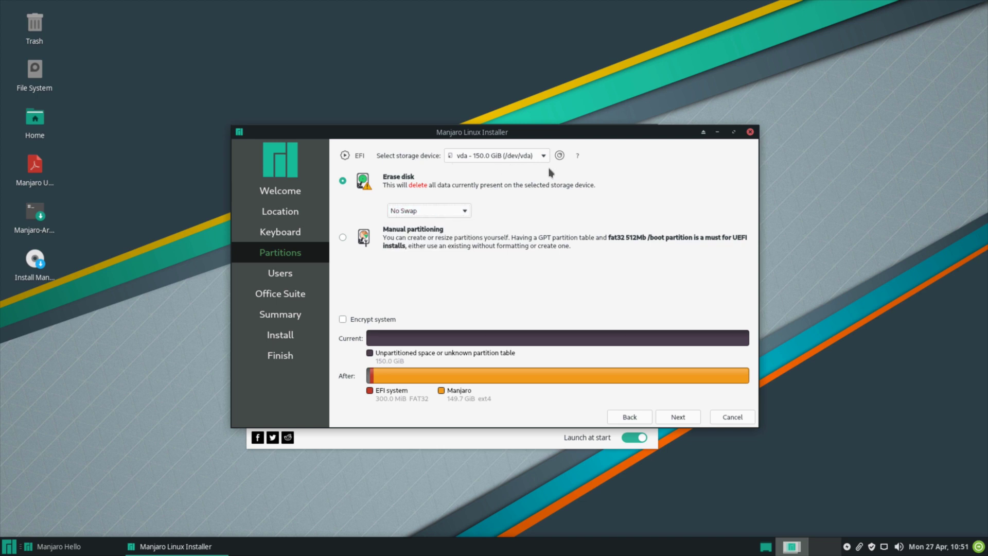
left_click(355, 323)
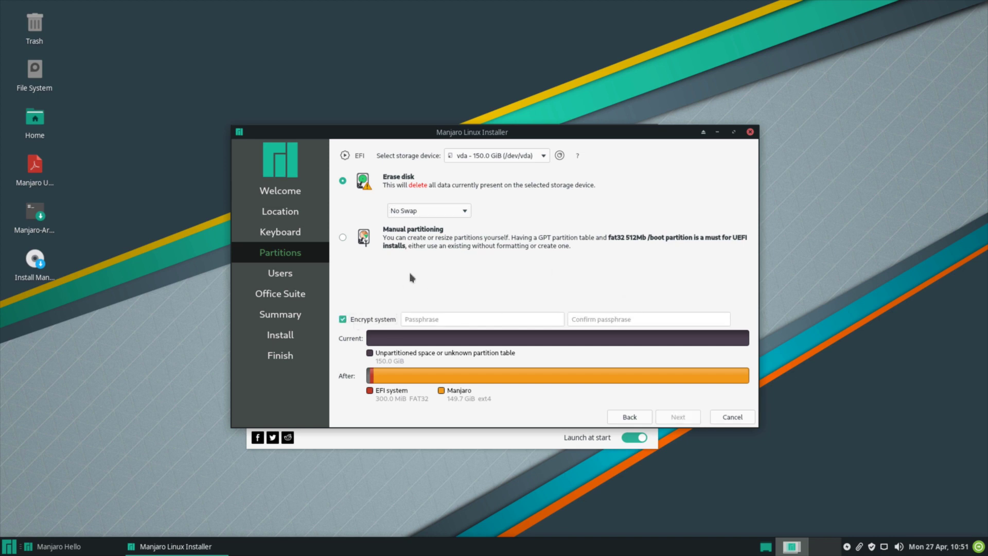
left_click(343, 320)
left_click(685, 418)
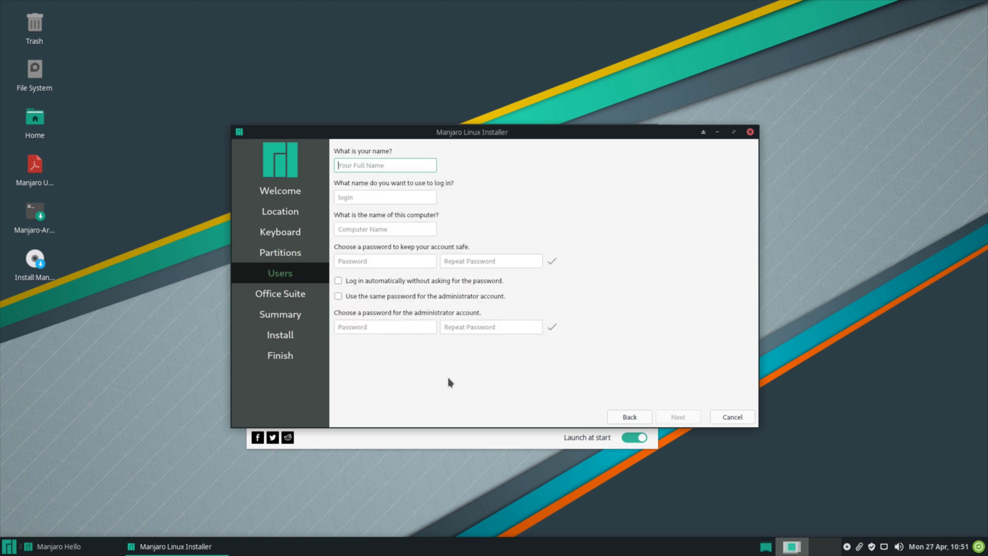
Step: Enter the user's full name, login name and the computer name manjaroxfce
type("Ermanno ")
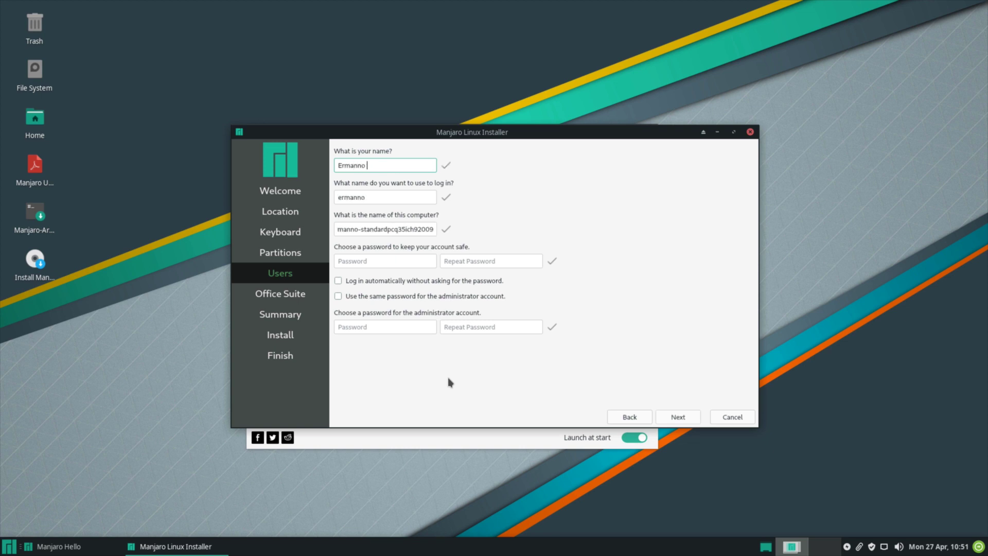
type("Ferrari")
key("Tab")
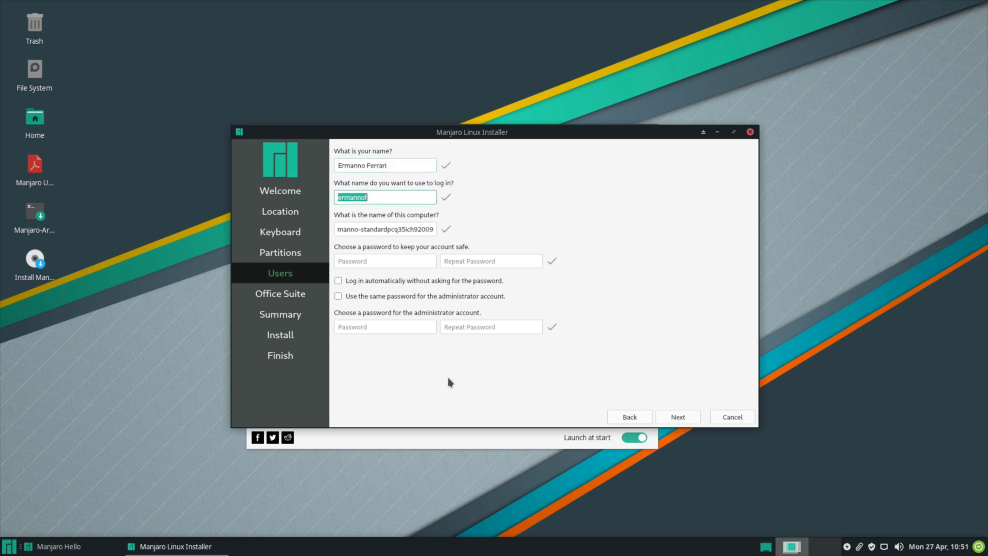
type("ermanno")
key("Tab")
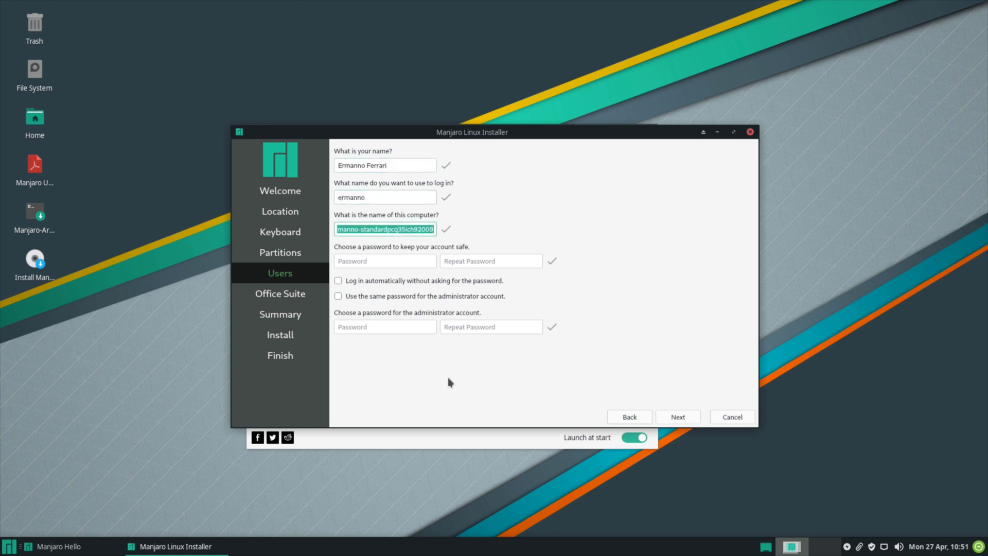
type("manjaroxfce")
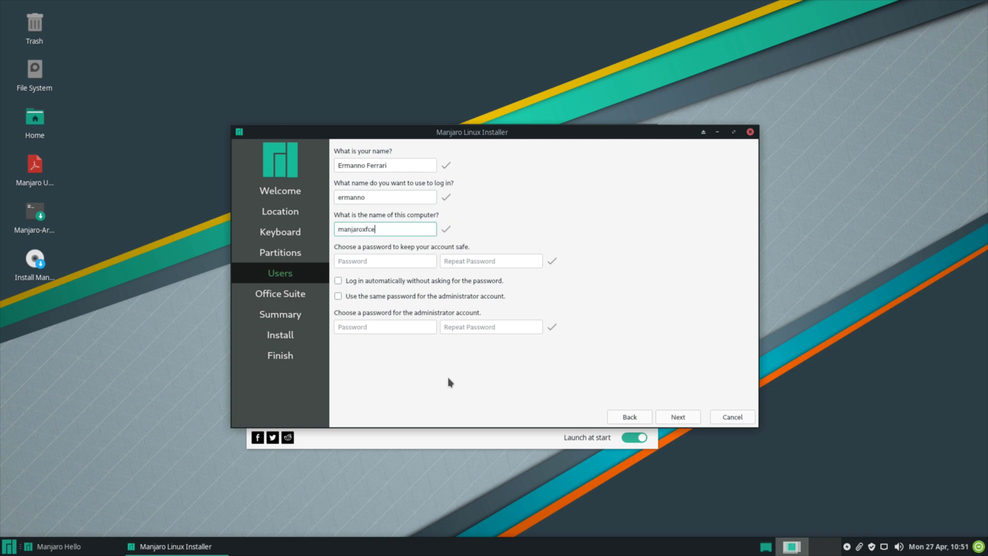
Step: Set and confirm the account password, reusing it for the administrator account
key("Tab")
type("e••••••••")
key("Tab")
type("•••••••••")
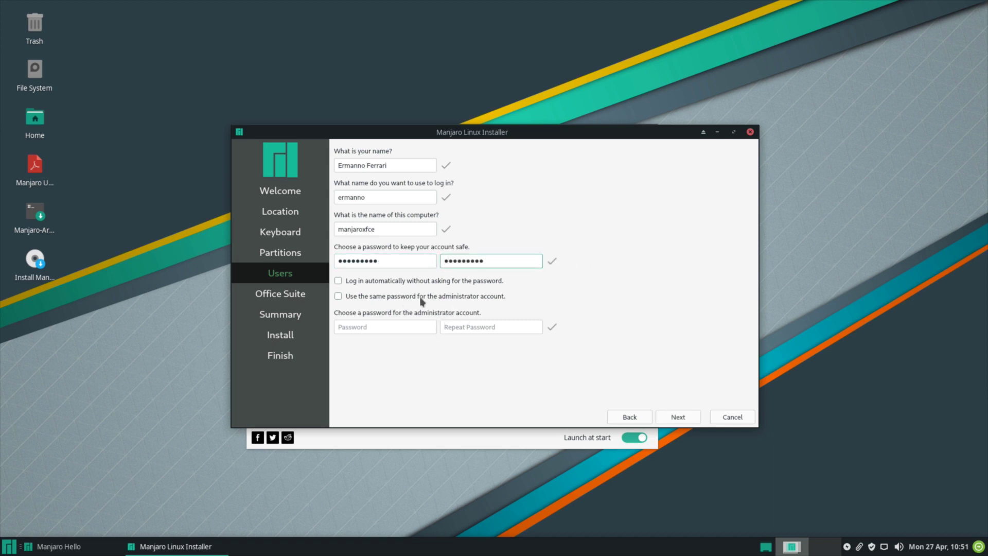
left_click(340, 297)
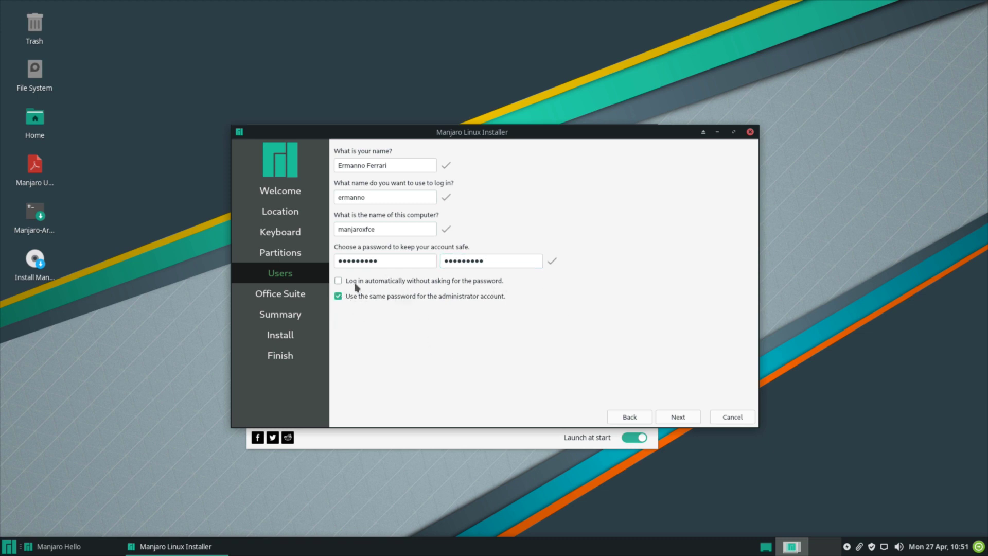
left_click(678, 417)
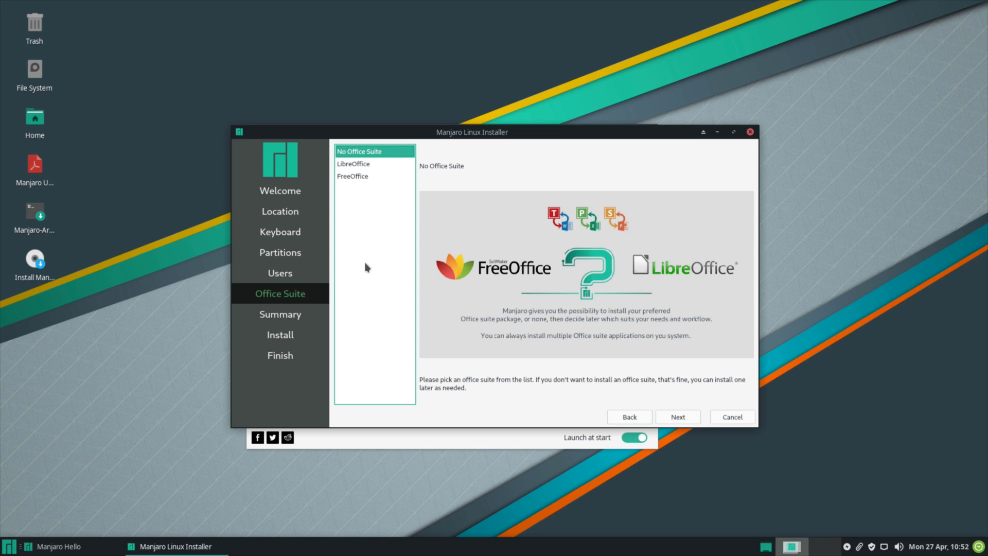
Step: Include LibreOffice, install Manjaro 20.0 now, and restart when installation finishes
left_click(379, 167)
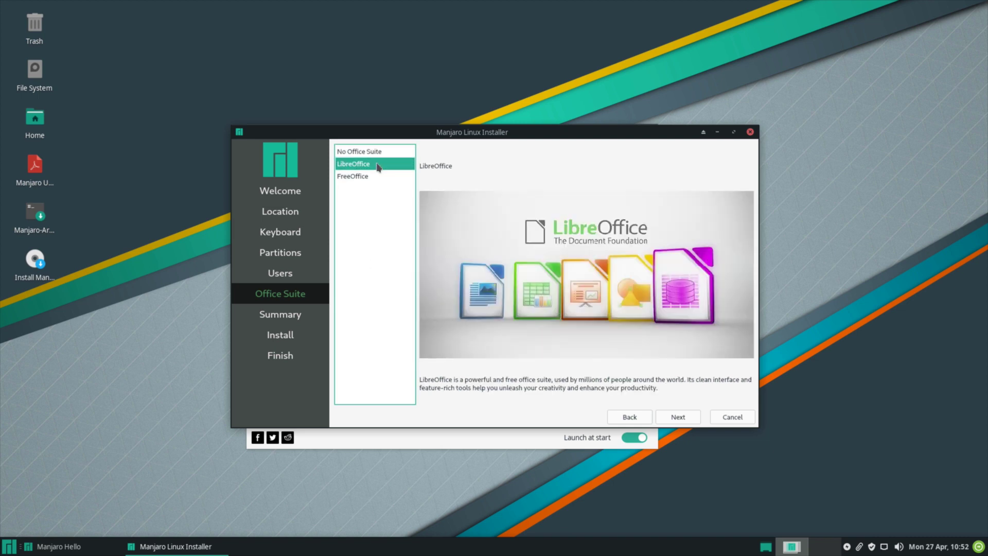
left_click(677, 417)
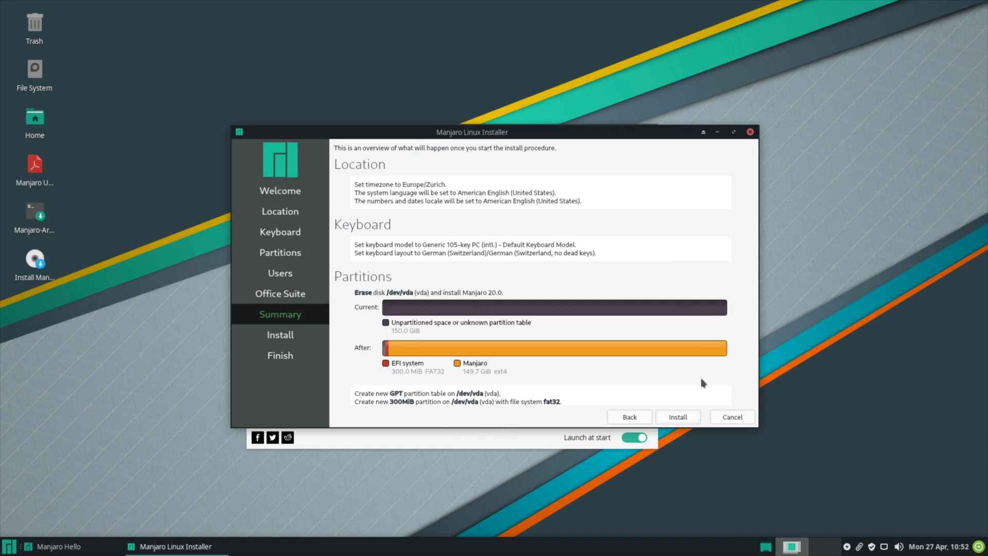
left_click(685, 417)
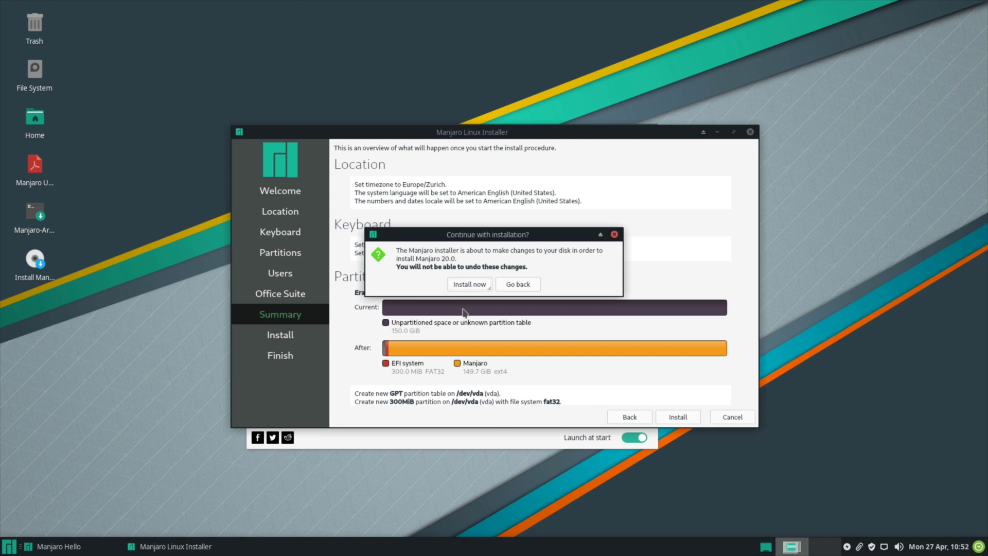
left_click(469, 285)
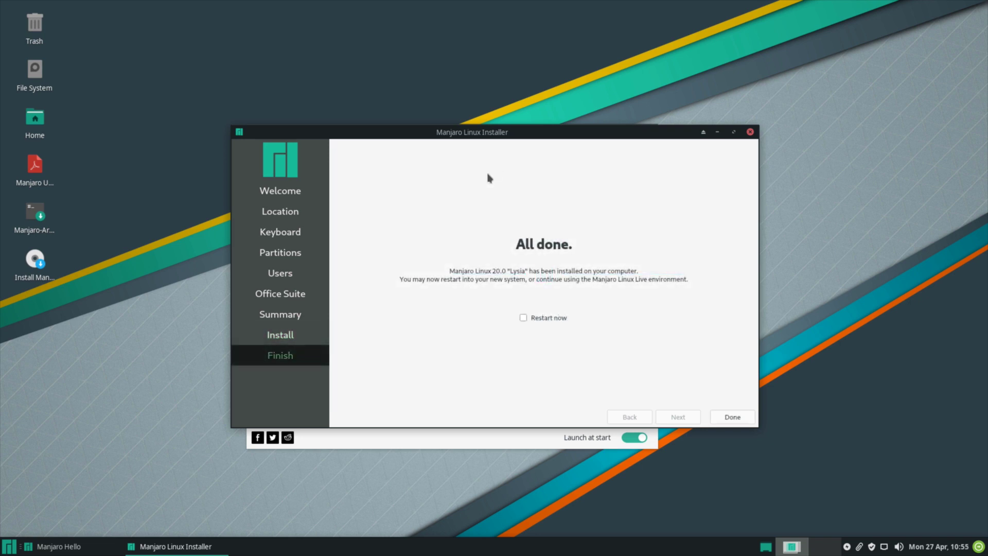
left_click(523, 318)
left_click(731, 418)
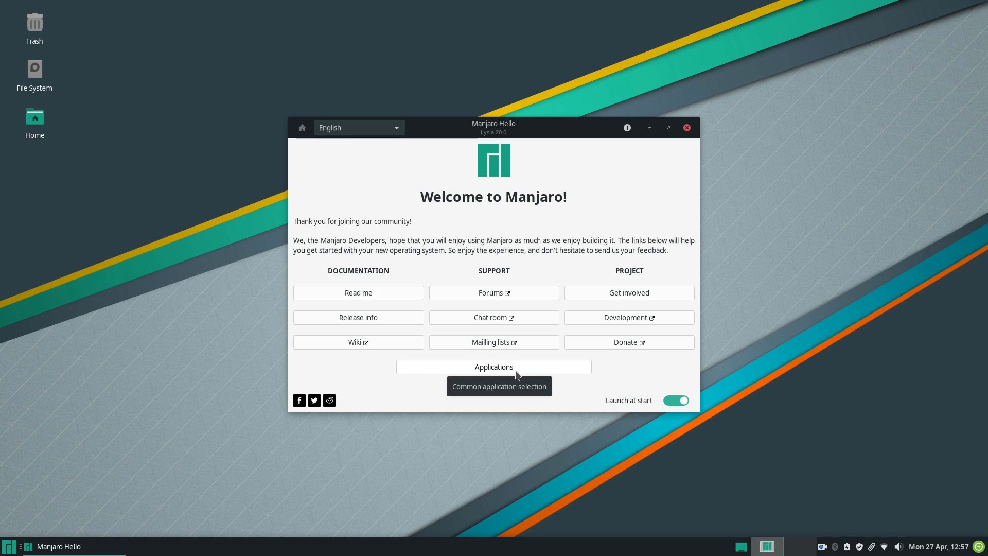
Step: Maximize Manjaro Hello's Applications list and expand the Browsers, E-mail and Backup groups
left_click(476, 368)
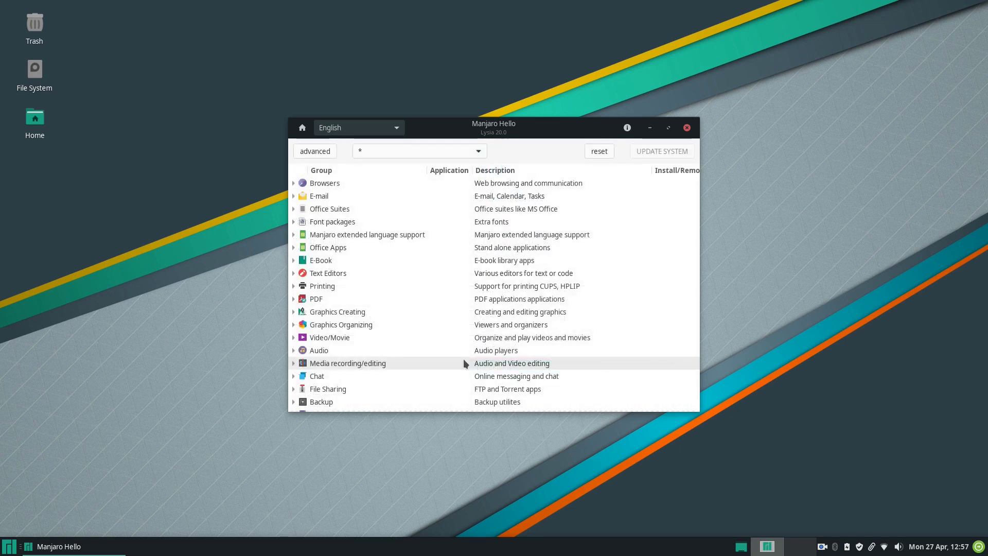
left_click(669, 128)
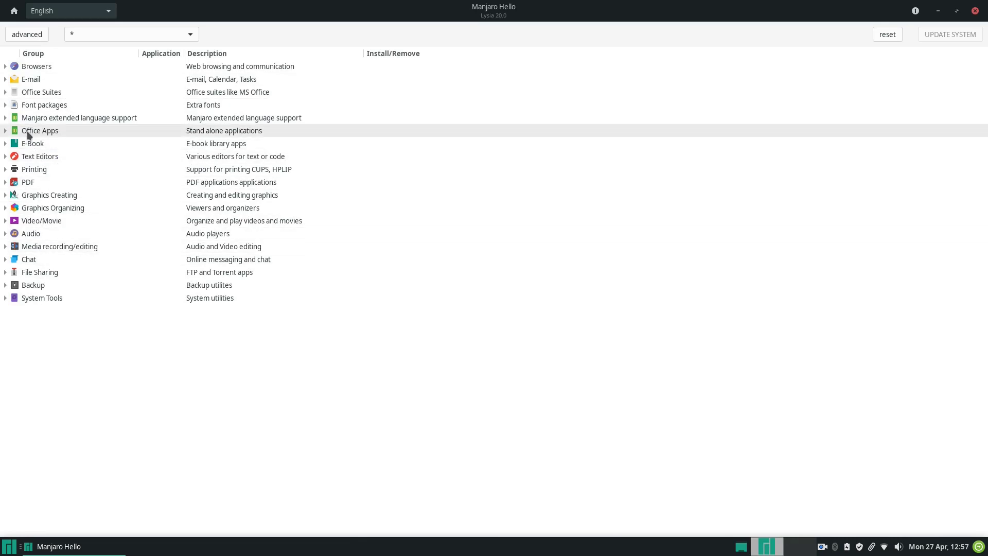
left_click(5, 67)
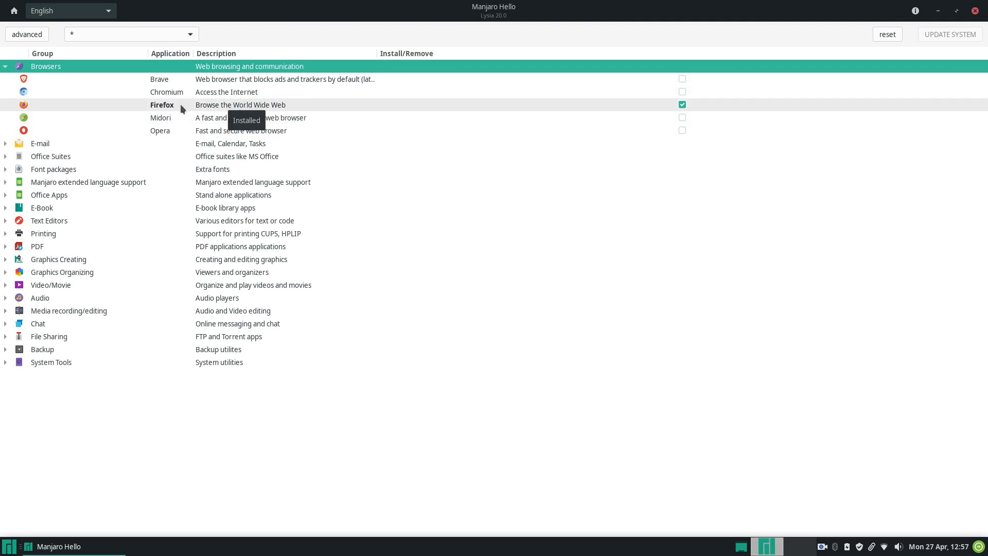
left_click(5, 144)
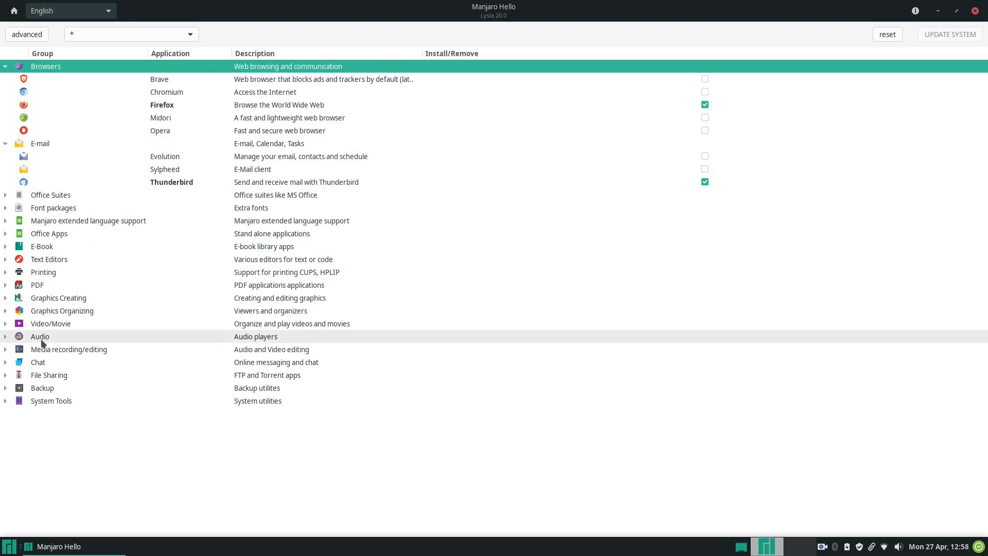
left_click(6, 389)
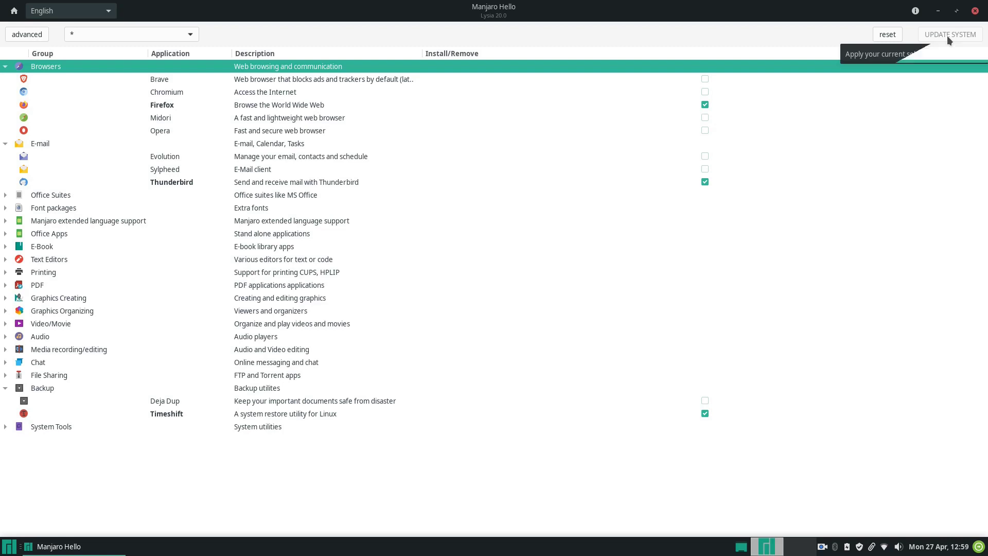
left_click(973, 11)
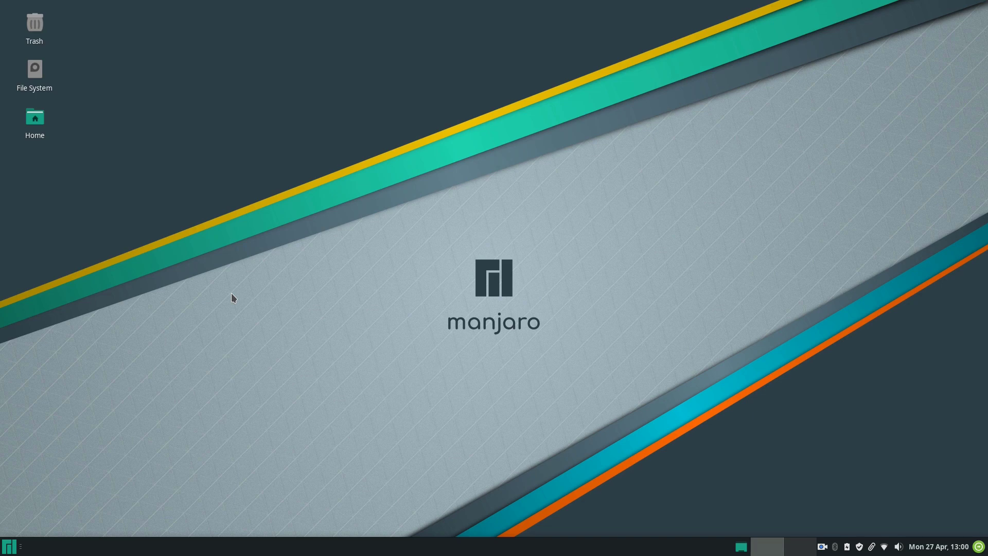
Step: Review the Appearance and Window Manager themes, where Matcha-sea is the window theme
left_click(9, 548)
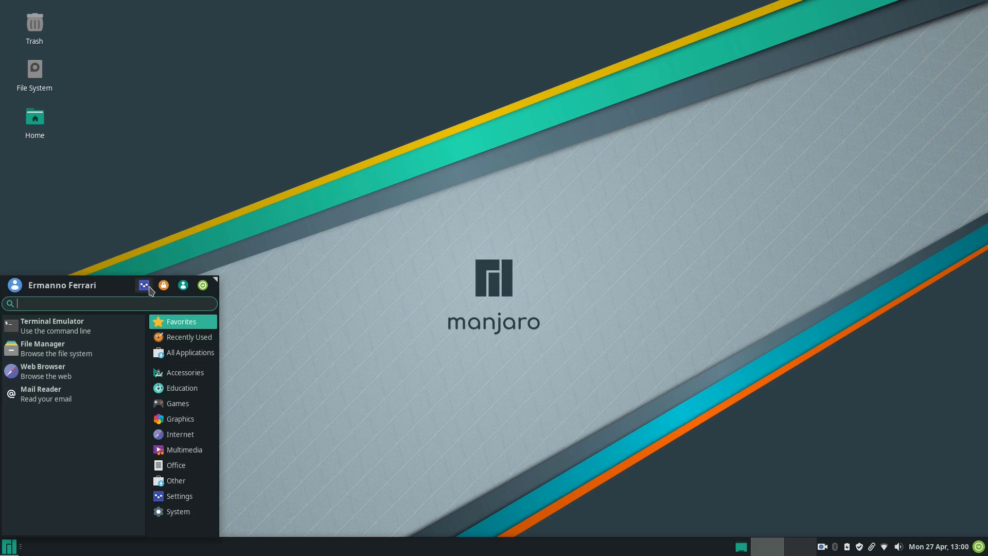
left_click(145, 285)
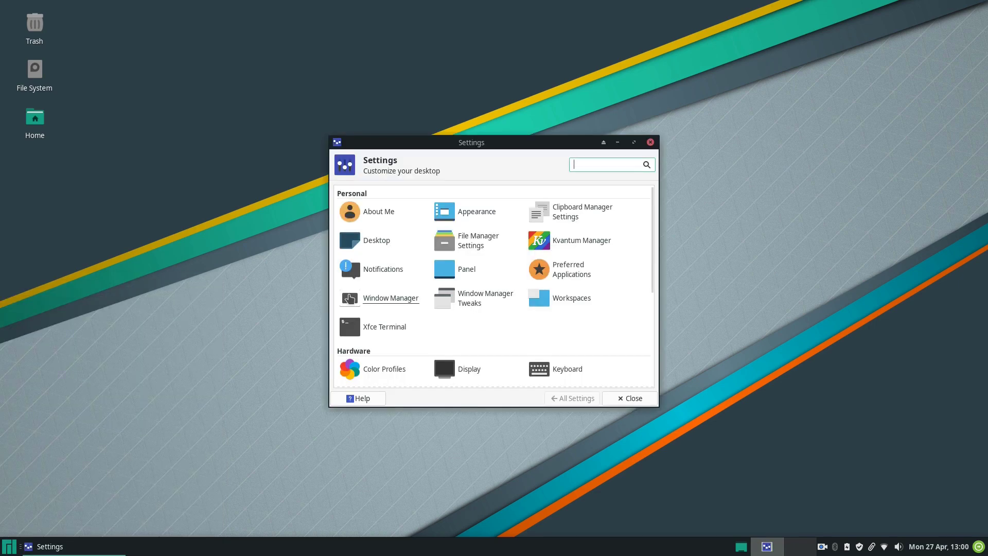
left_click(486, 216)
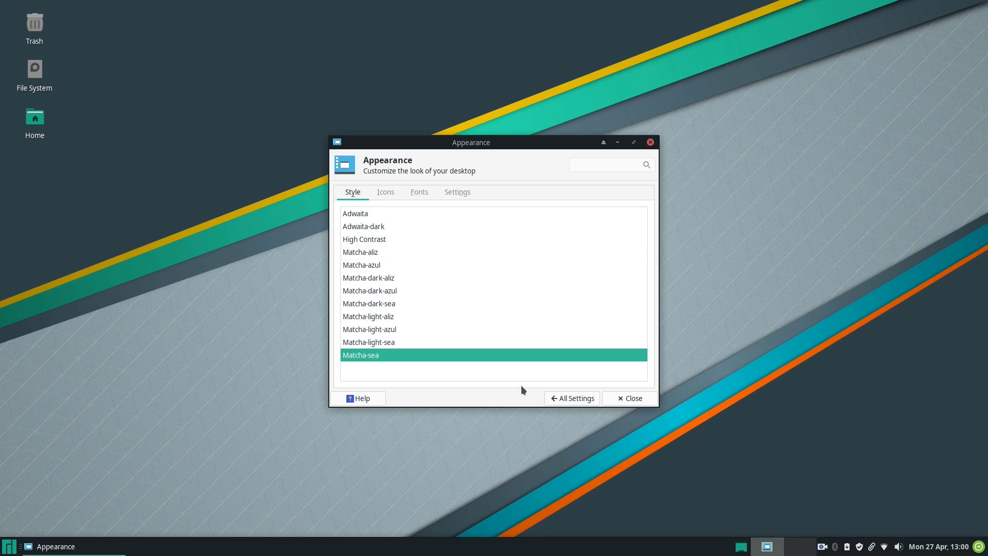
left_click(566, 404)
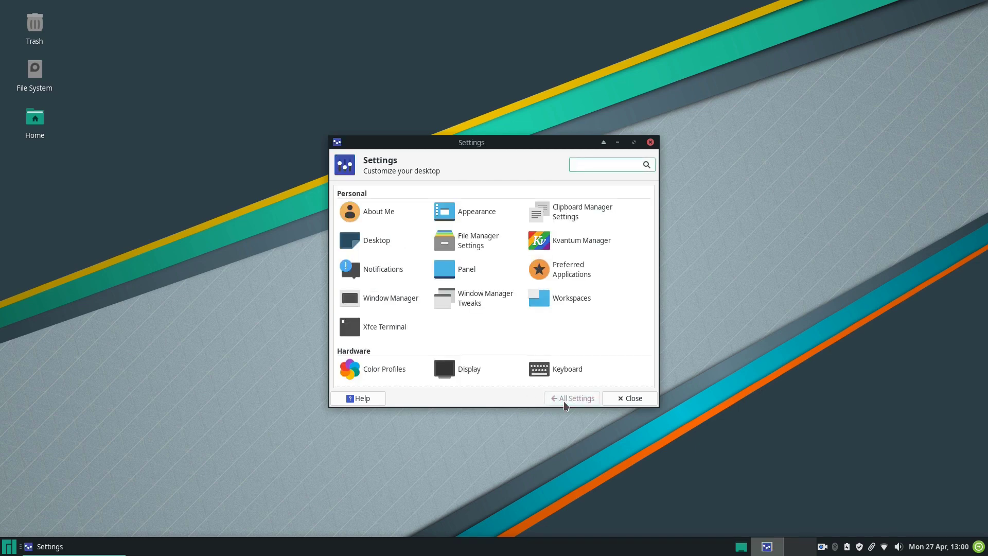
left_click(398, 299)
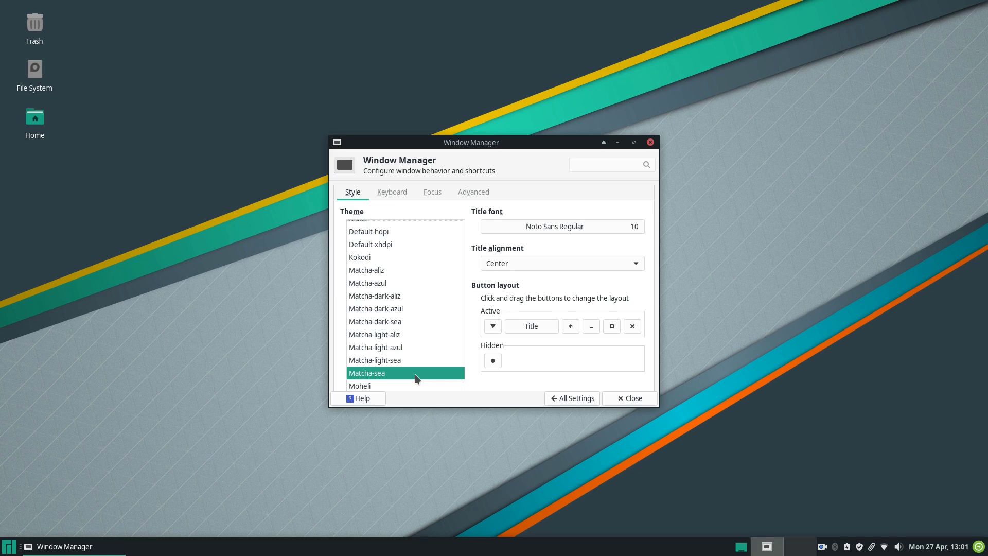
Step: Turn on automatic profile enabling for newly connected displays in Display's Advanced settings
left_click(566, 398)
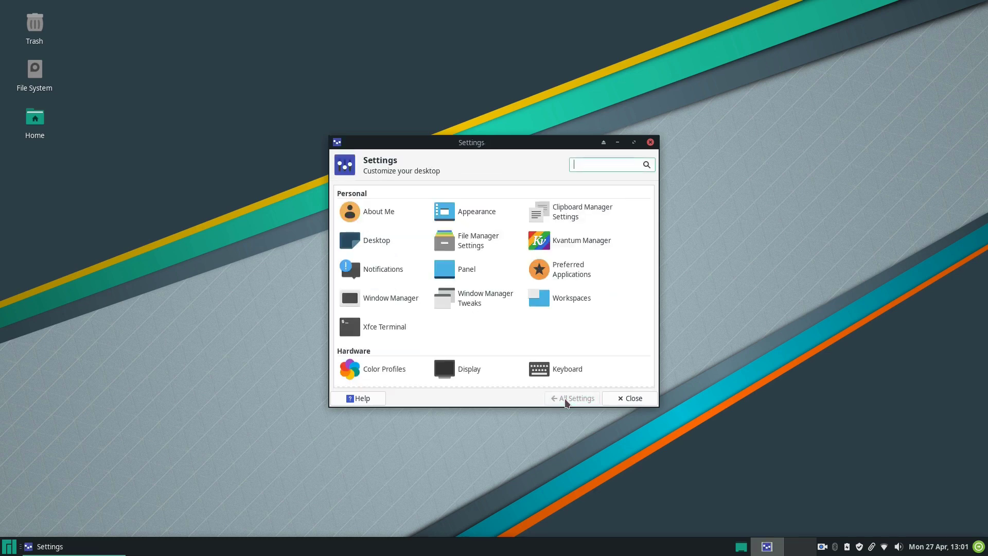
left_click(461, 370)
left_click(403, 189)
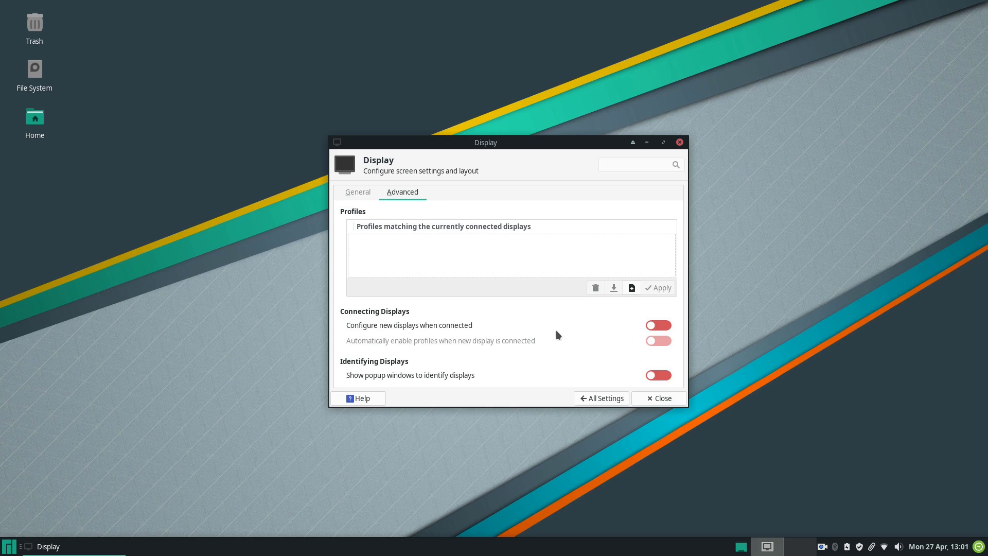
left_click(658, 325)
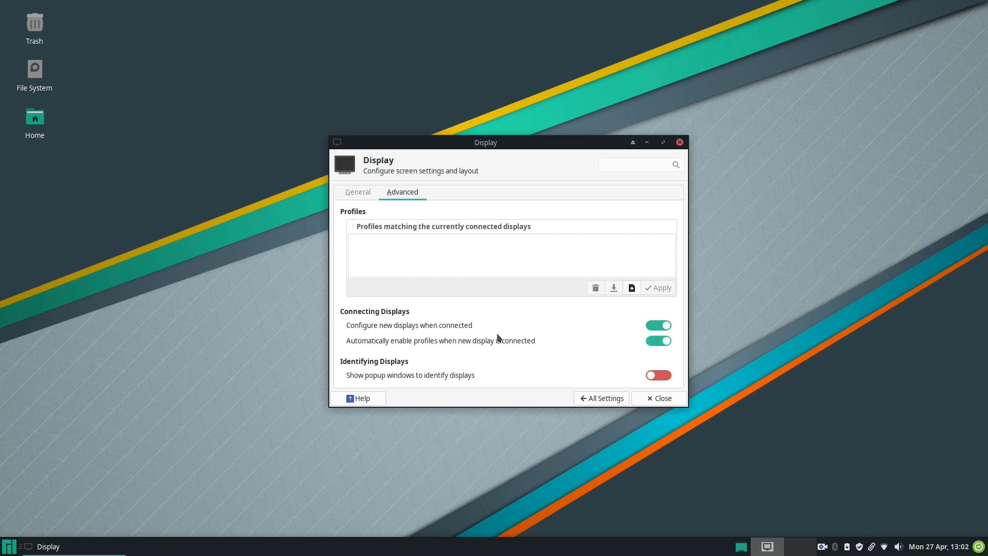
left_click(585, 401)
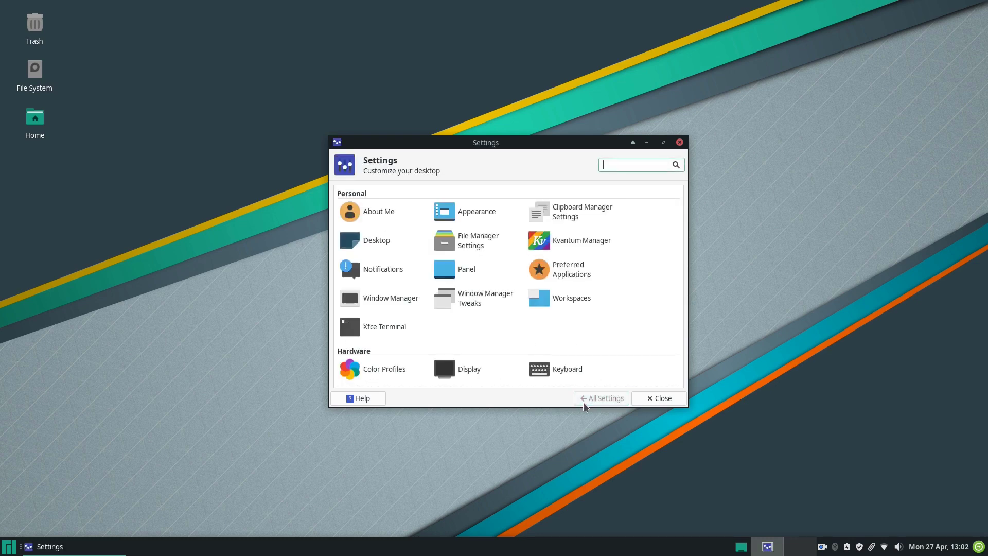
scroll(641, 242, "down", 5)
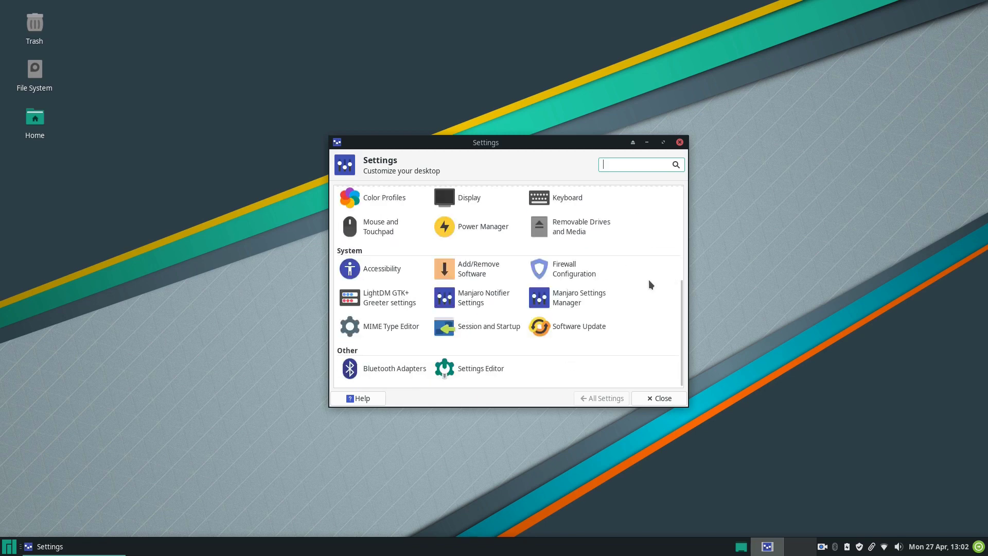
left_click(590, 298)
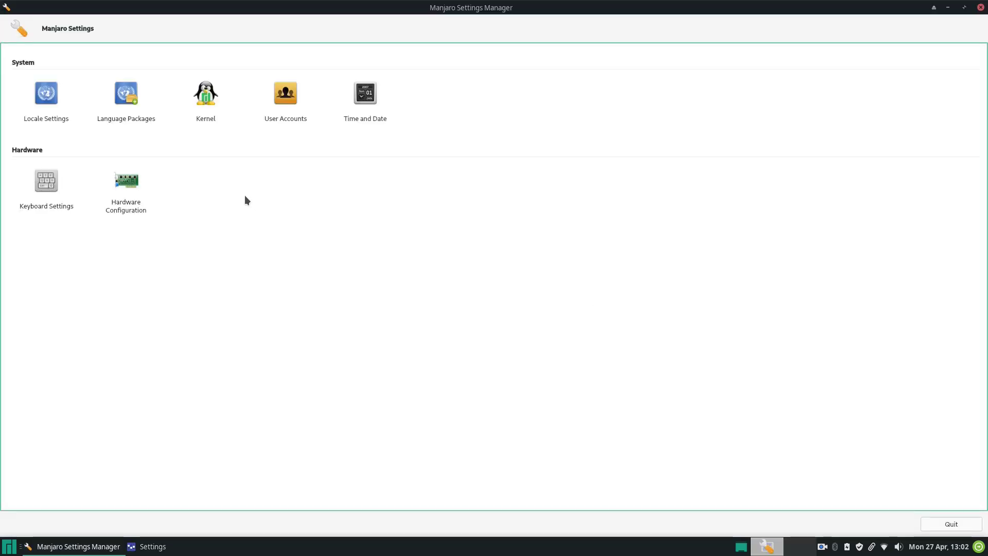
left_click(207, 123)
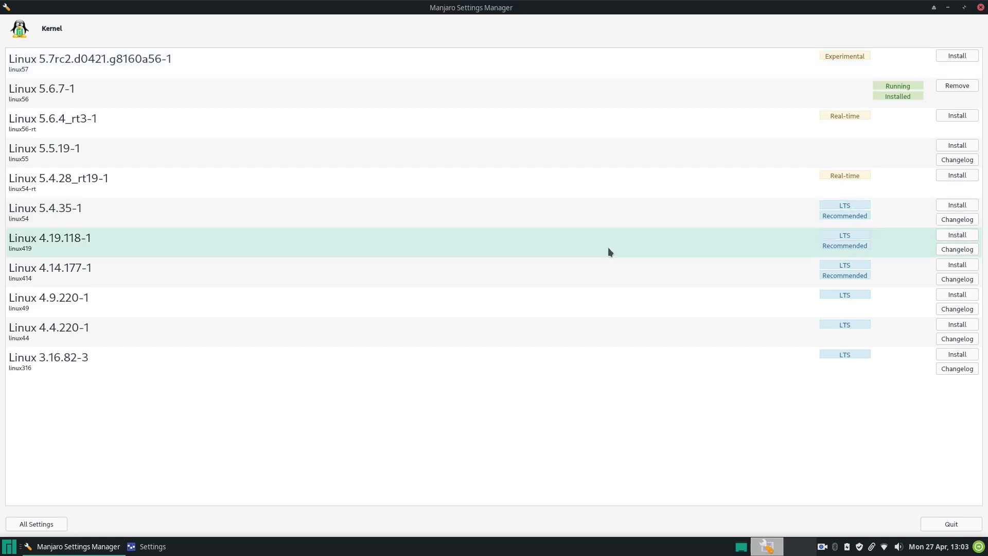
left_click(19, 529)
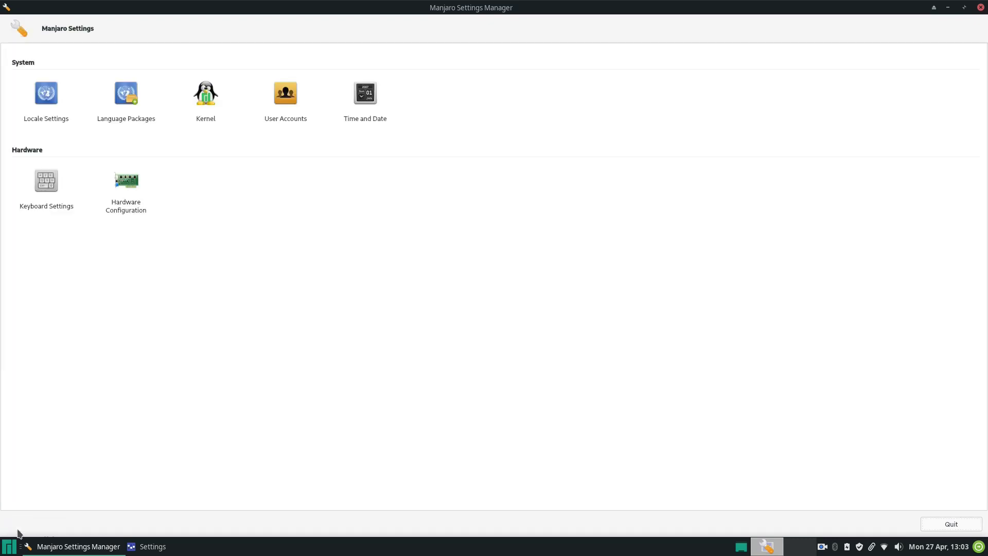
left_click(134, 209)
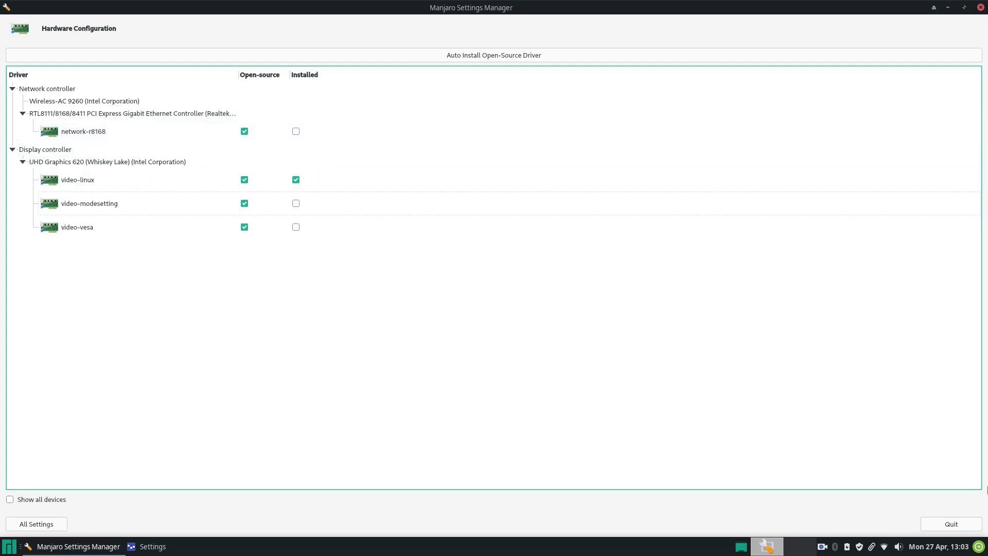
left_click(958, 528)
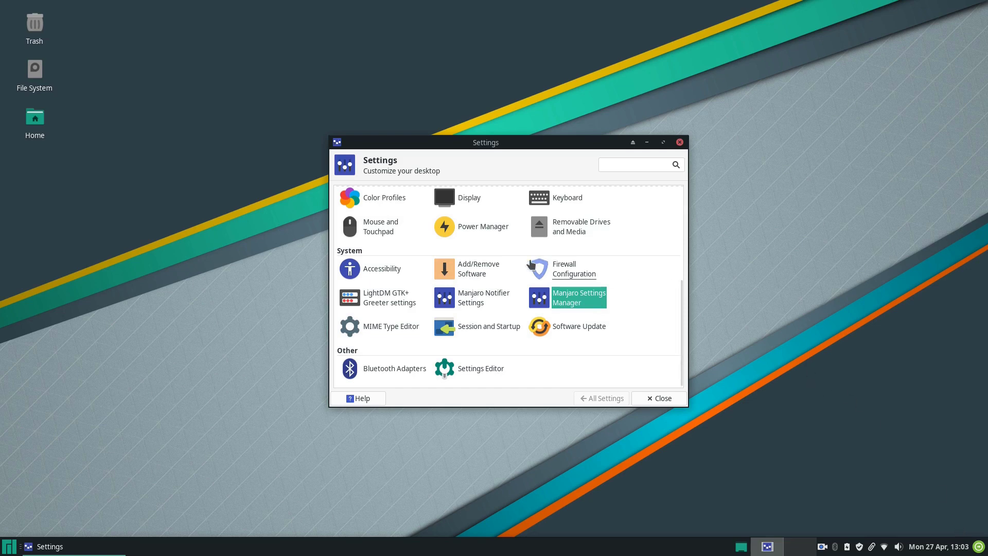
Step: Authorize LightDM GTK+ Greeter settings with the password and review its window position options
left_click(378, 297)
type("••••••••")
key("Return")
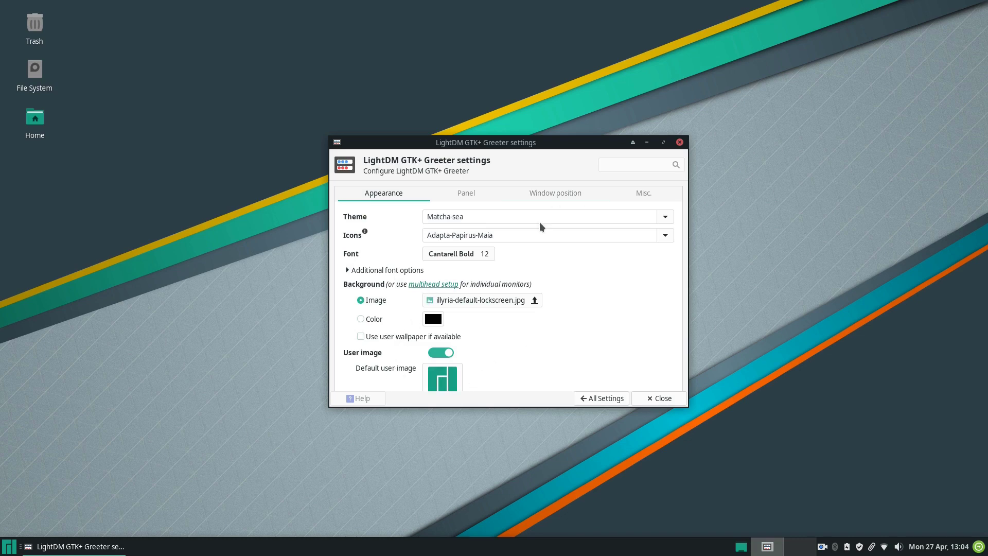
left_click(558, 193)
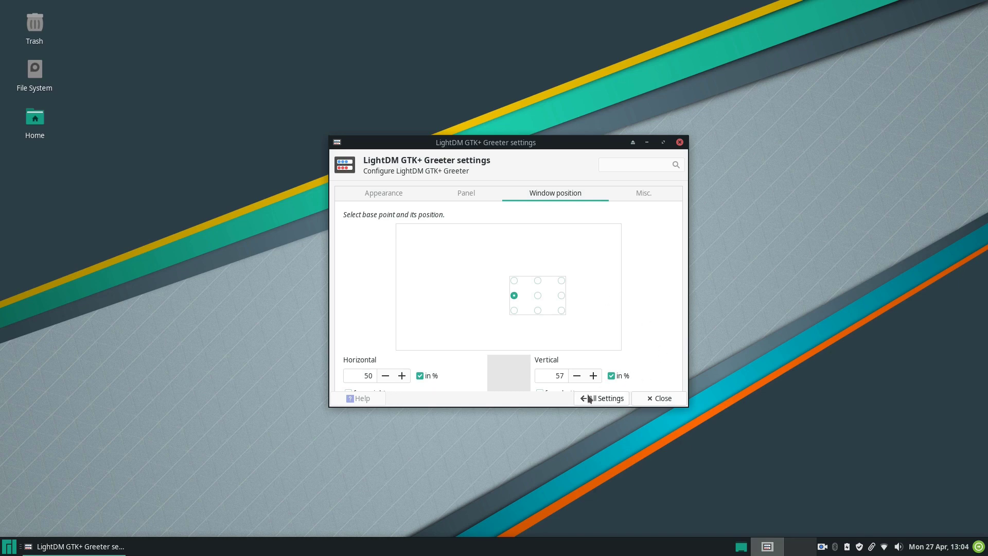
left_click(602, 398)
Step: Close the Settings window and launch Firefox from the Whisker Menu's Internet category
left_click(680, 142)
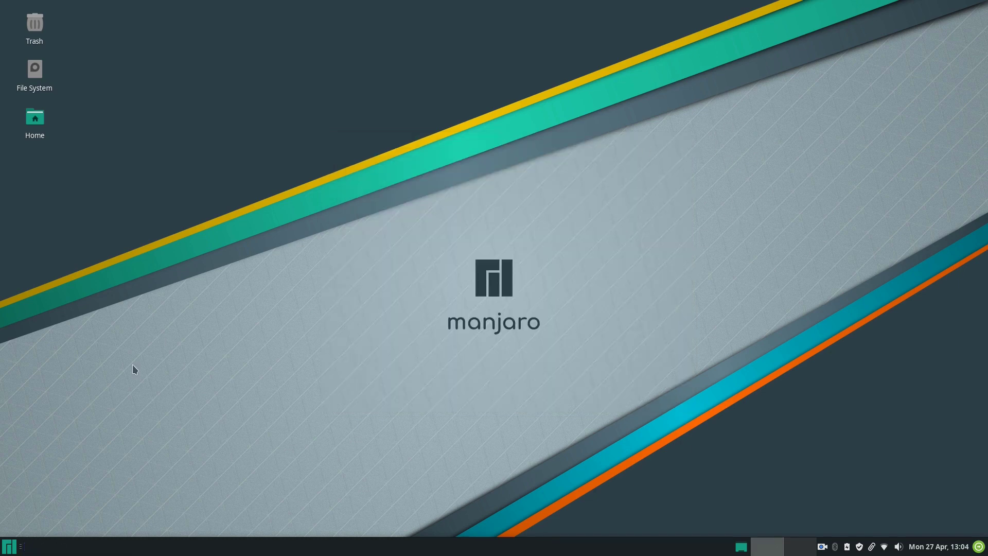
left_click(8, 546)
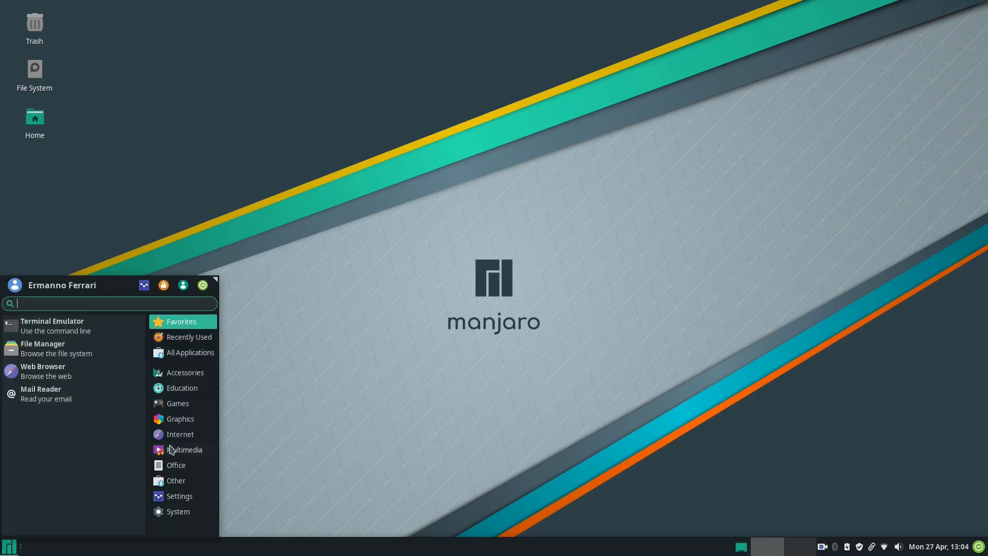
left_click(189, 438)
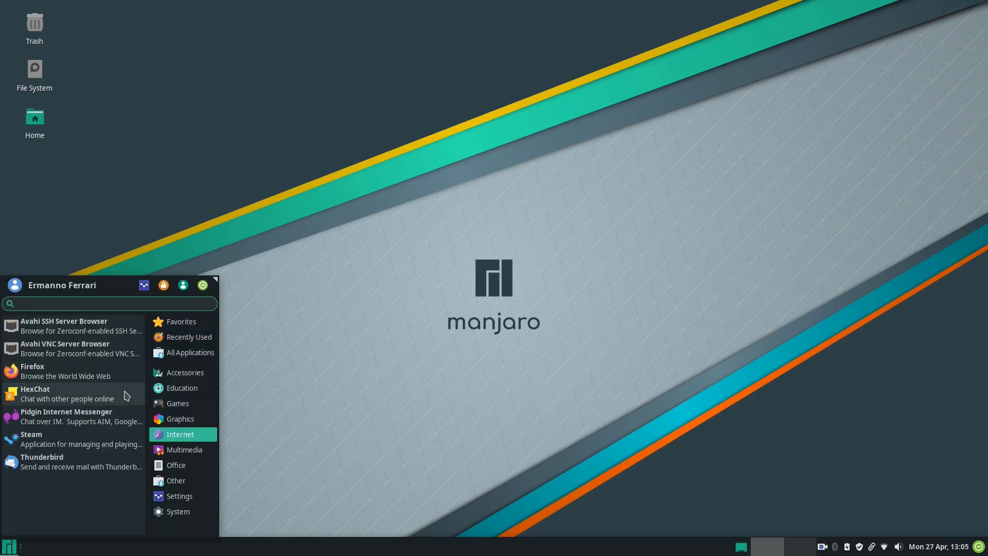
left_click(97, 376)
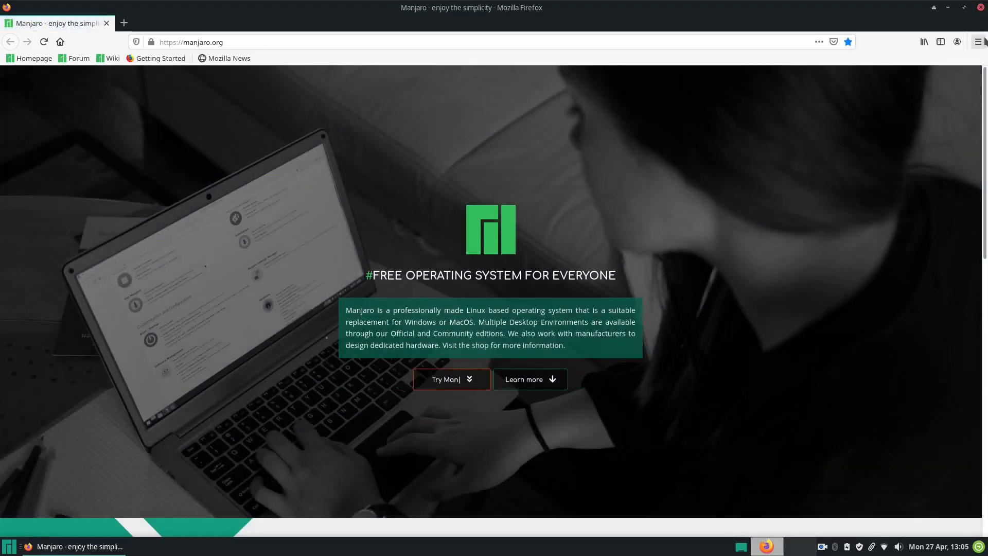
Step: Show Firefox's About window confirming version 75.0 (64-bit) for Manjaro Linux
left_click(982, 42)
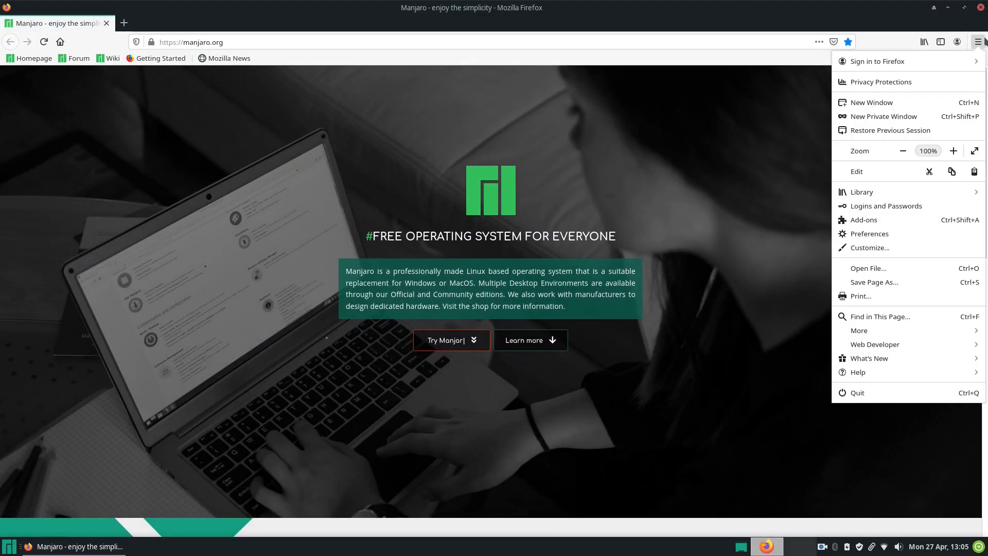
left_click(879, 373)
left_click(865, 200)
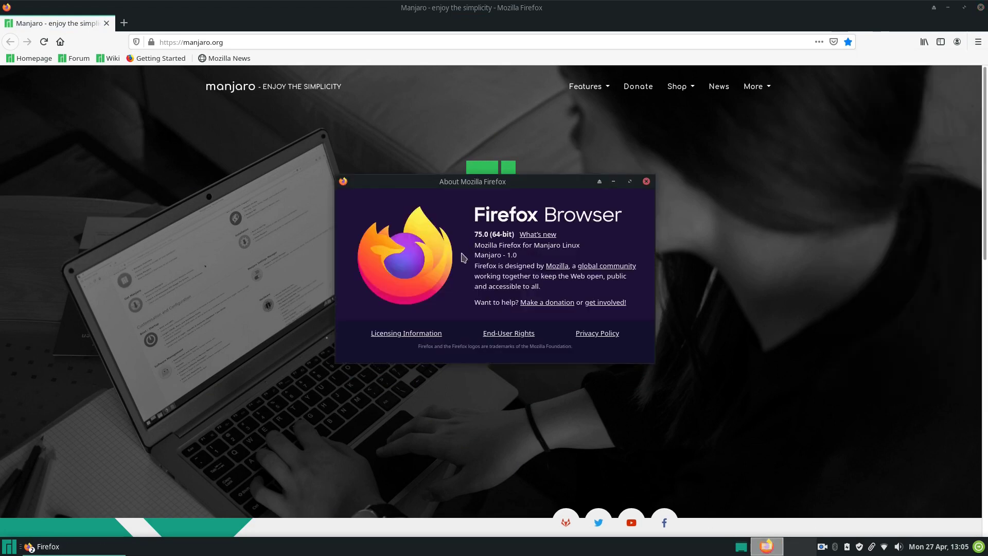
Step: Close Firefox and browse the Internet, Multimedia and Office menu categories to the LibreOffice apps
left_click(647, 181)
left_click(981, 8)
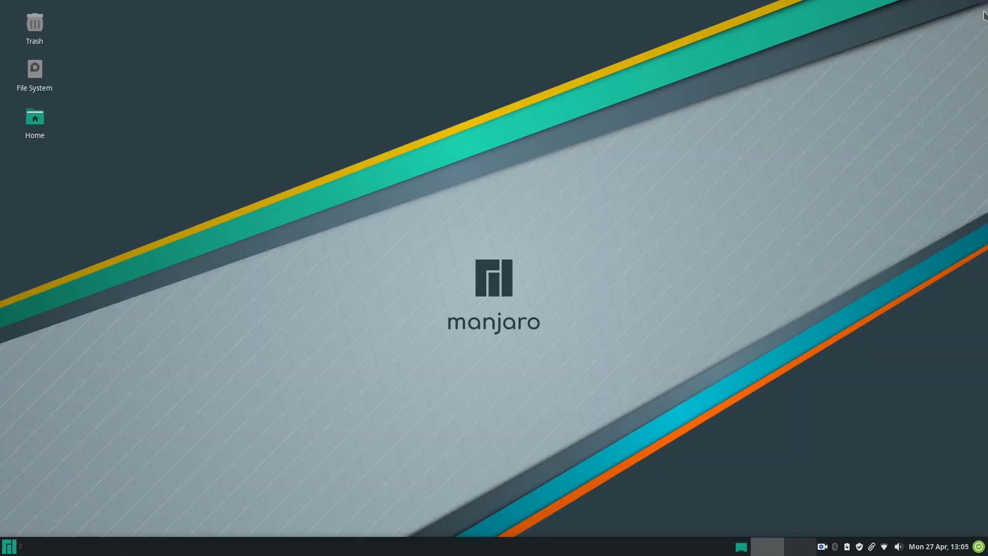
left_click(5, 550)
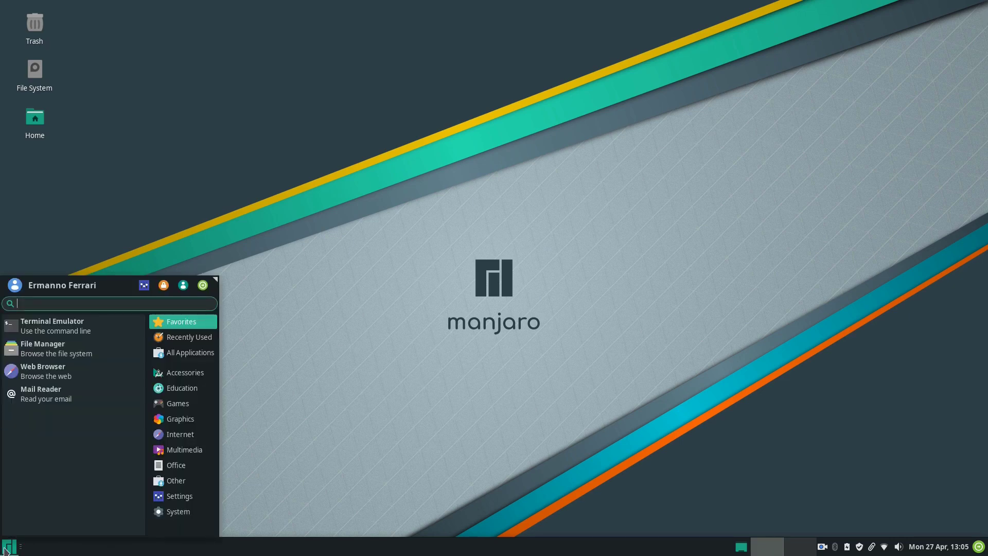
left_click(184, 438)
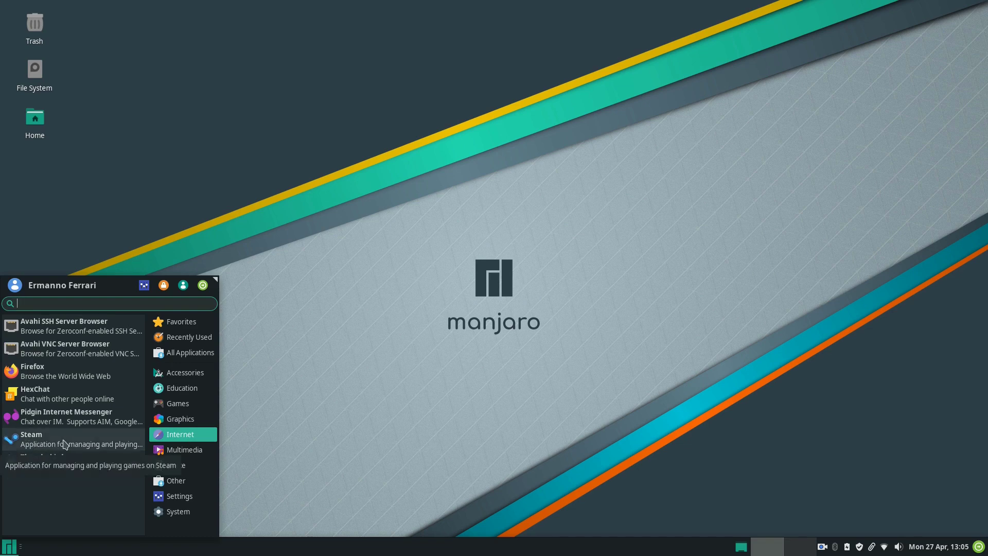
key("Down")
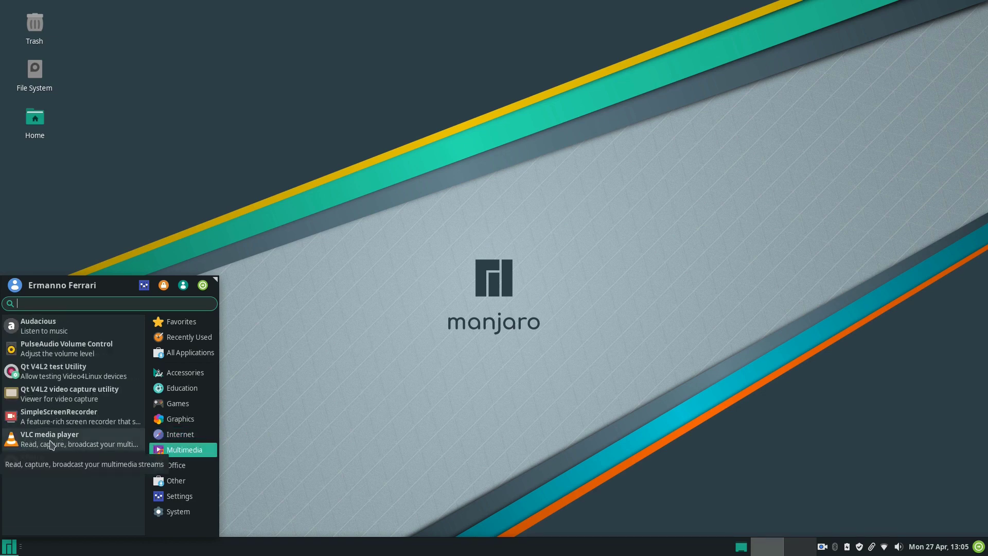
left_click(194, 465)
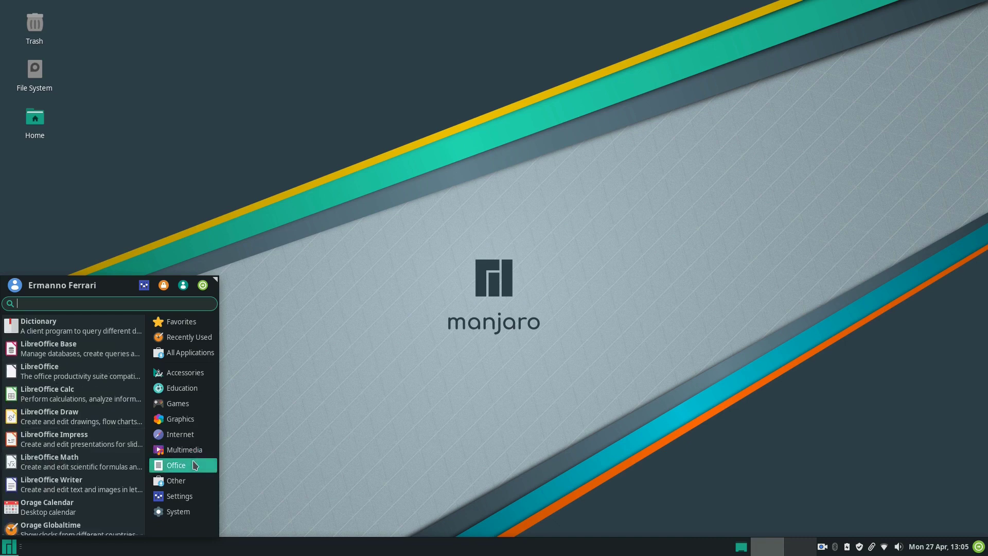
Step: Launch LibreOffice Writer, confirm version 6.4.3.2 under About LibreOffice, then close Writer
left_click(76, 488)
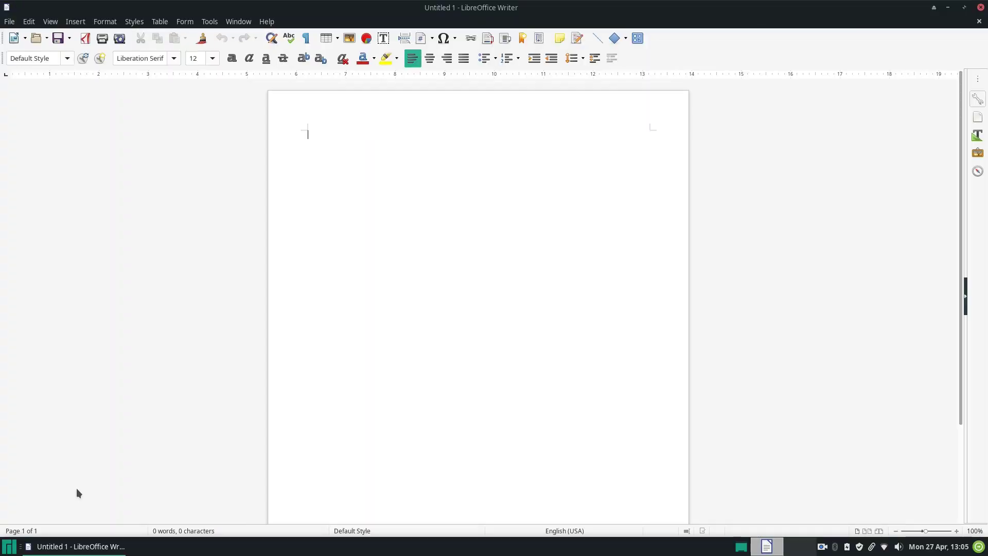
left_click(273, 22)
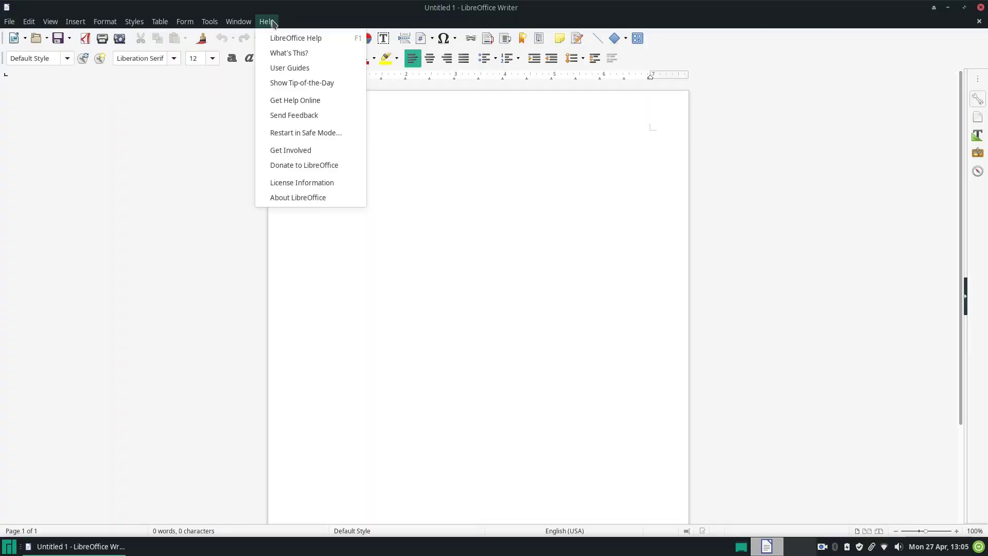
left_click(290, 197)
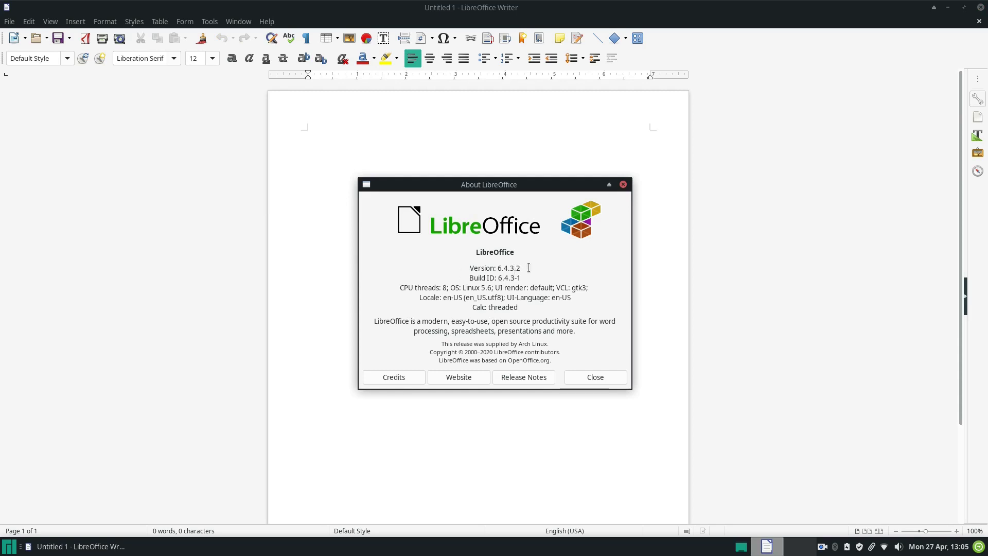
left_click(600, 373)
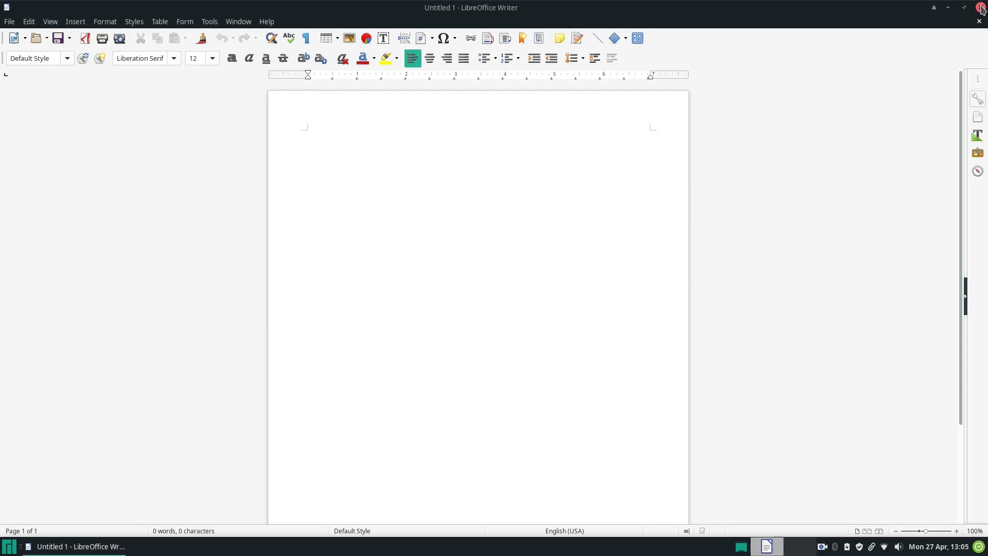
left_click(981, 8)
key("super")
Step: Launch Add/Remove Software from System, read Pamac version 9.4.2-1 in About, then close Pamac
left_click(179, 511)
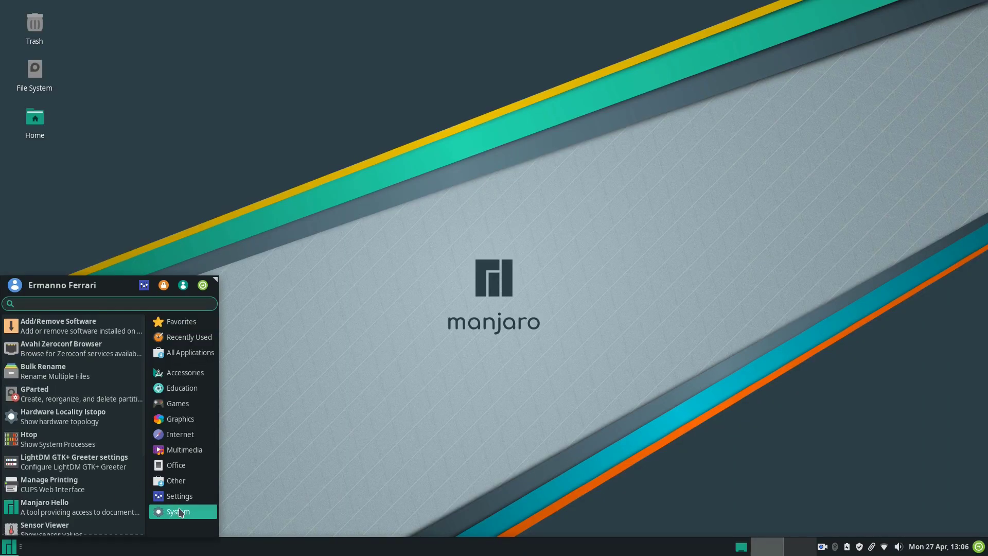
left_click(55, 326)
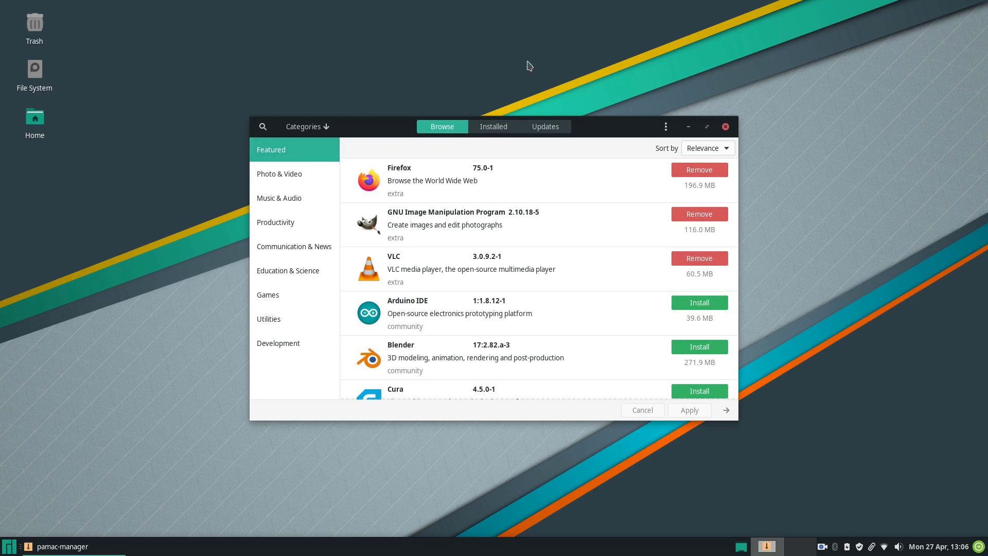
left_click(666, 127)
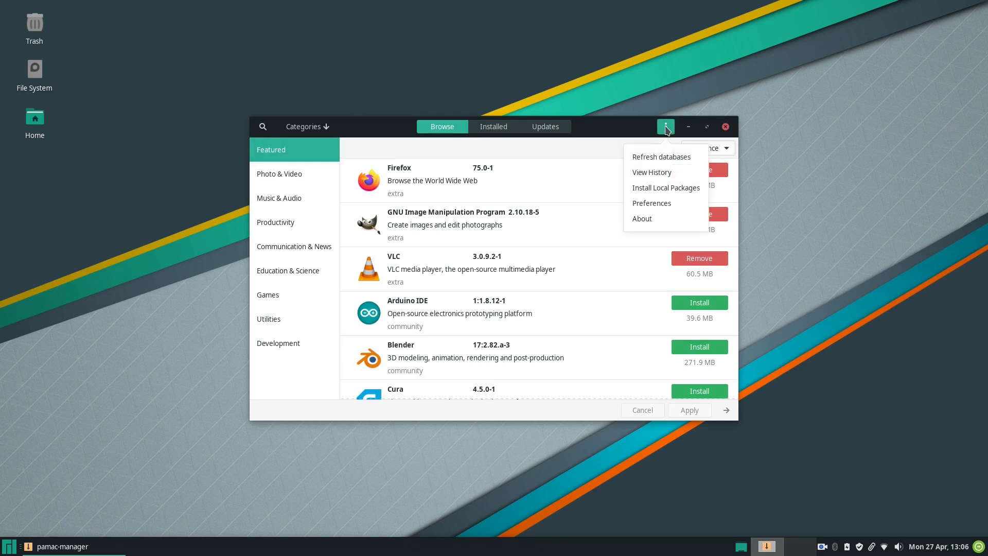
left_click(643, 220)
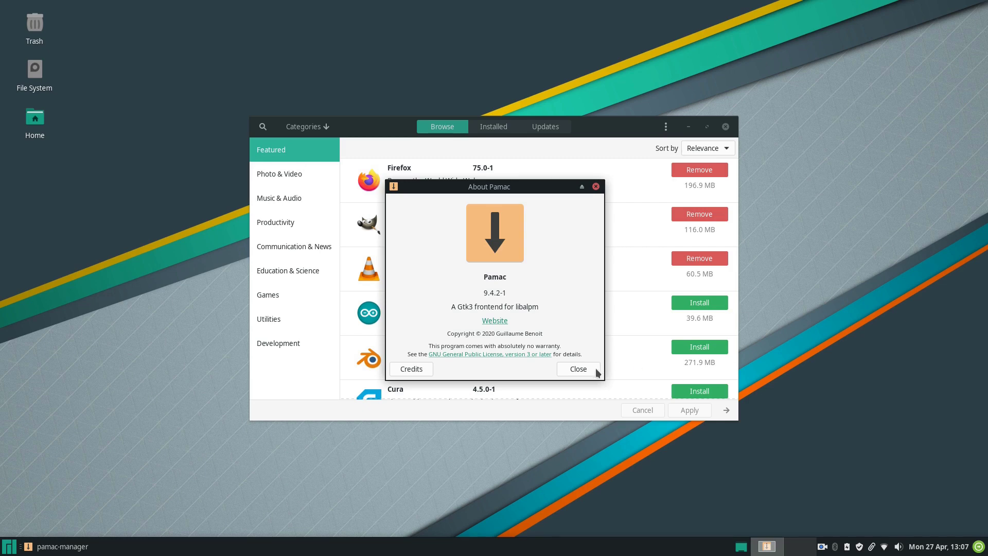
left_click(579, 371)
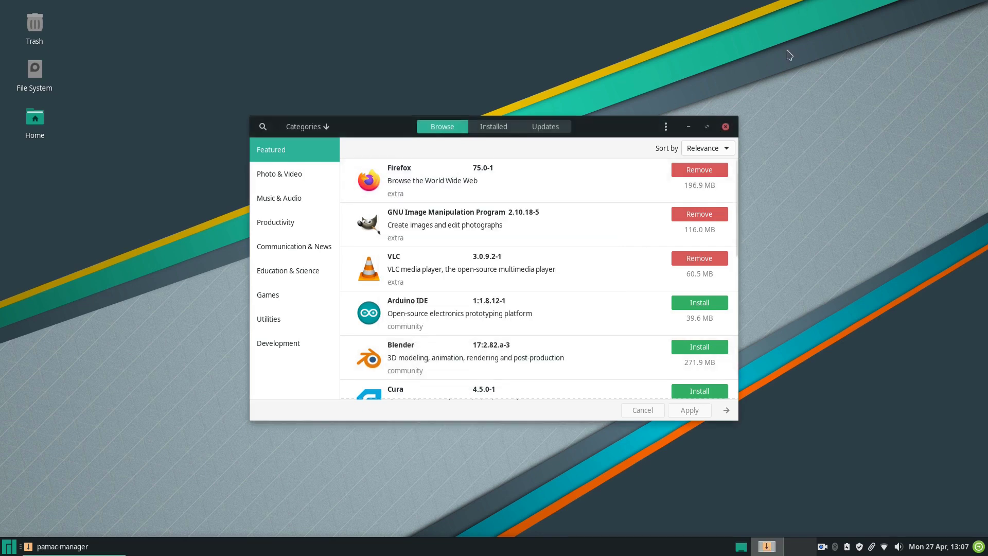
left_click(725, 126)
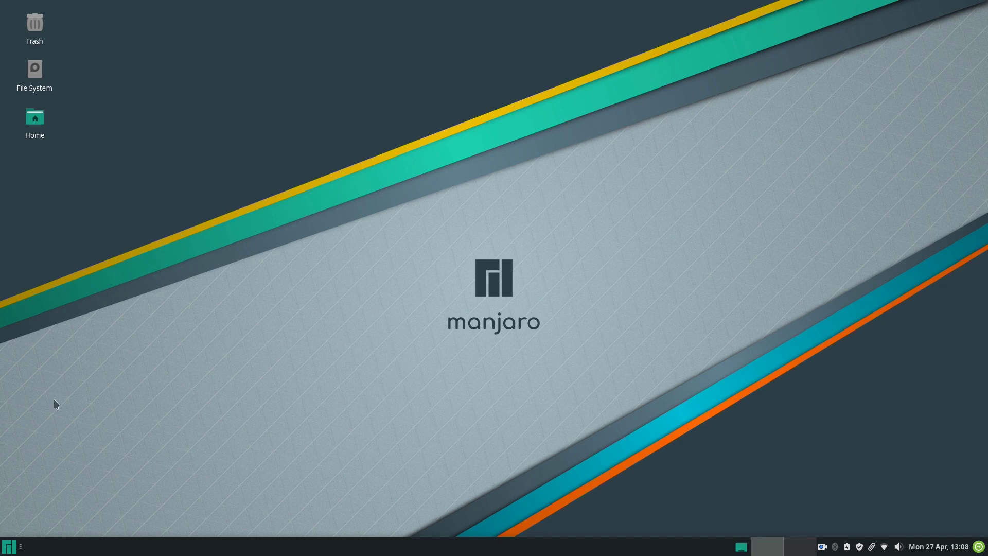
Step: Launch Manjaro Hello via a 'manj' menu search and view its Applications groups
left_click(9, 546)
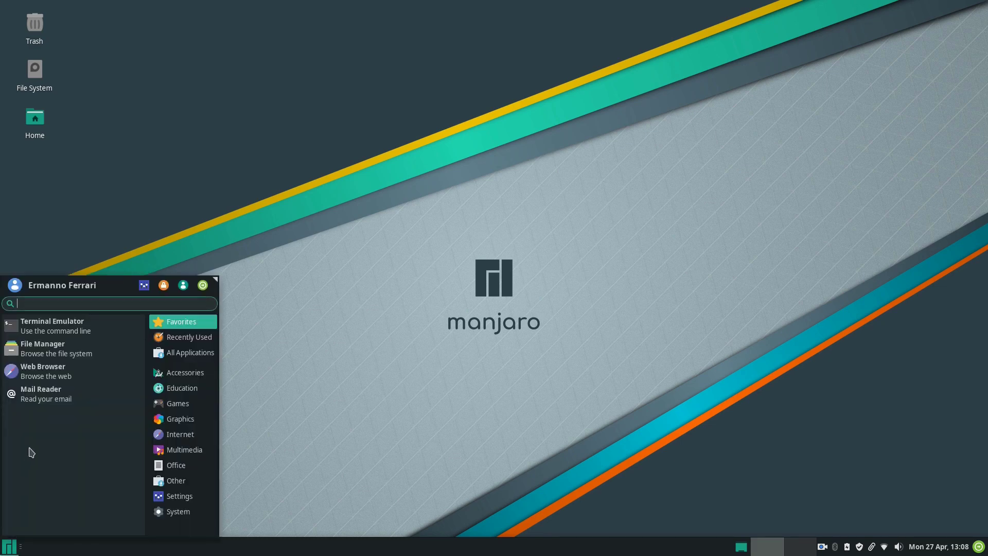
type("manj")
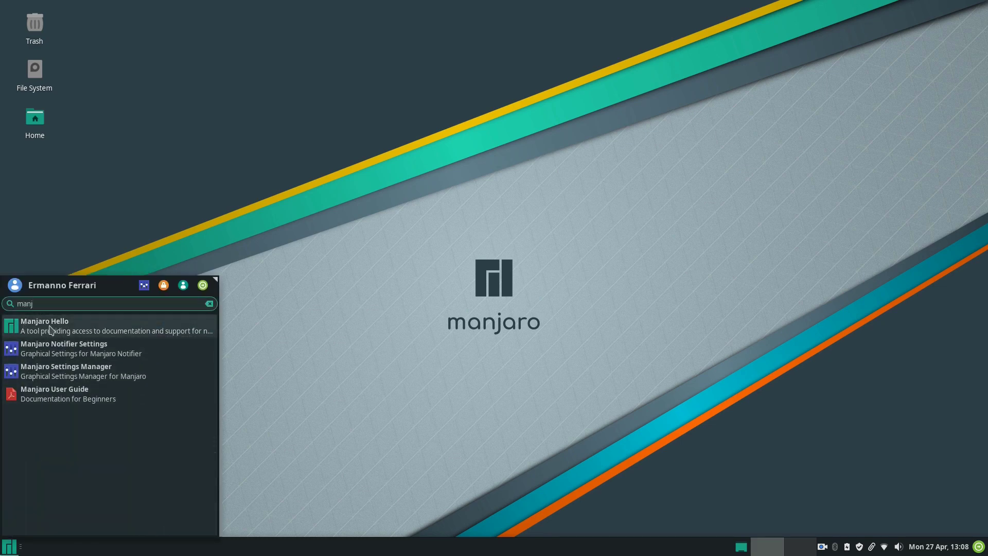
left_click(56, 329)
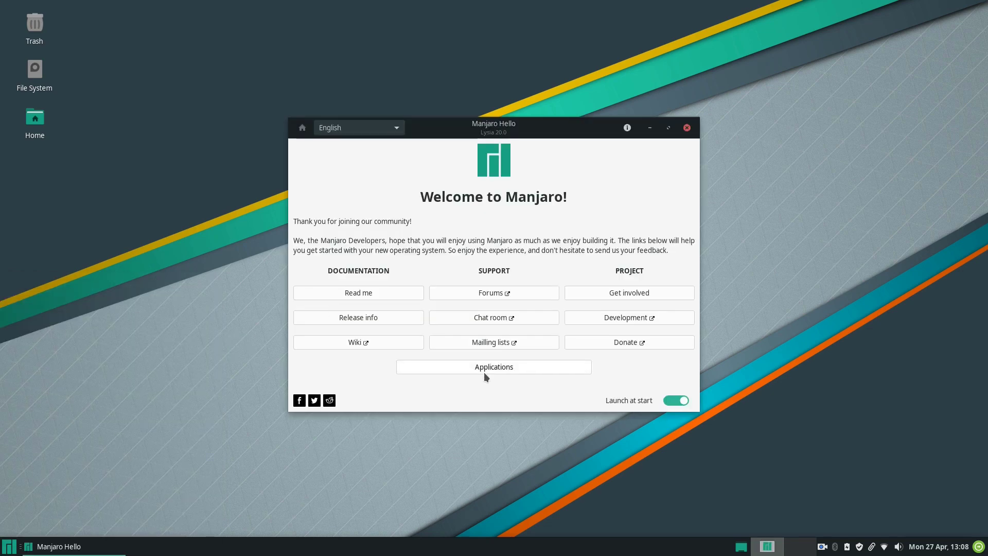
left_click(490, 367)
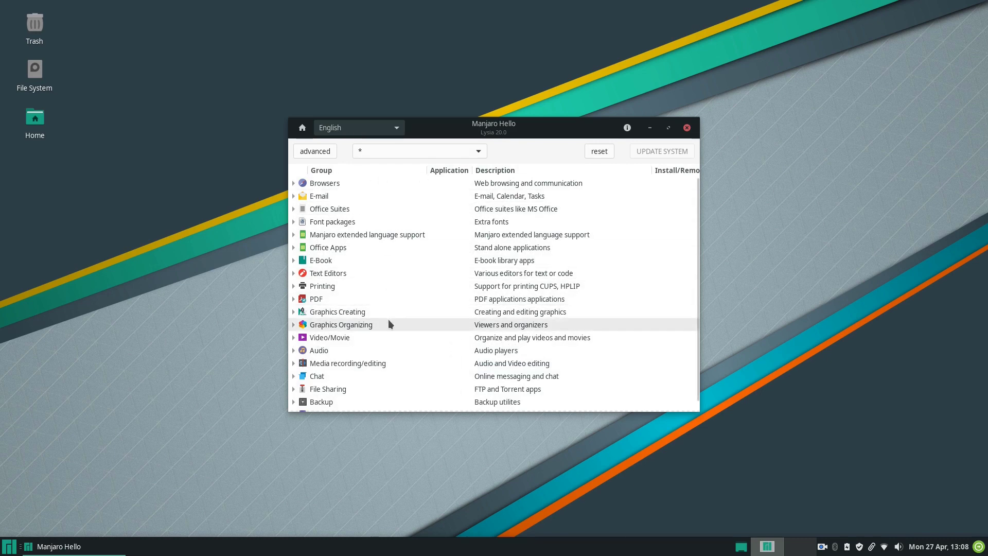
Step: Launch Xfce Terminal via a 'term' menu search, maximized with enlarged text
left_click(687, 128)
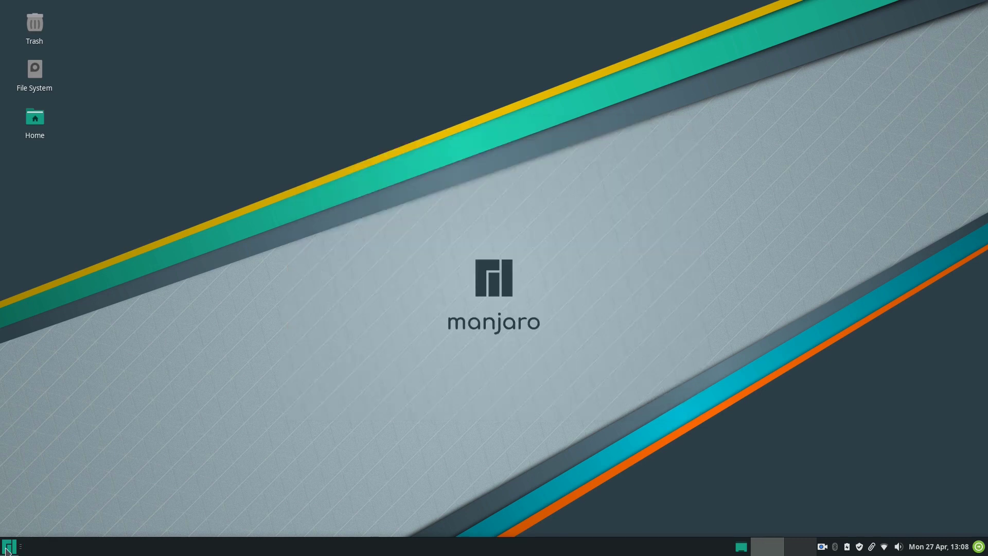
left_click(7, 548)
type("term")
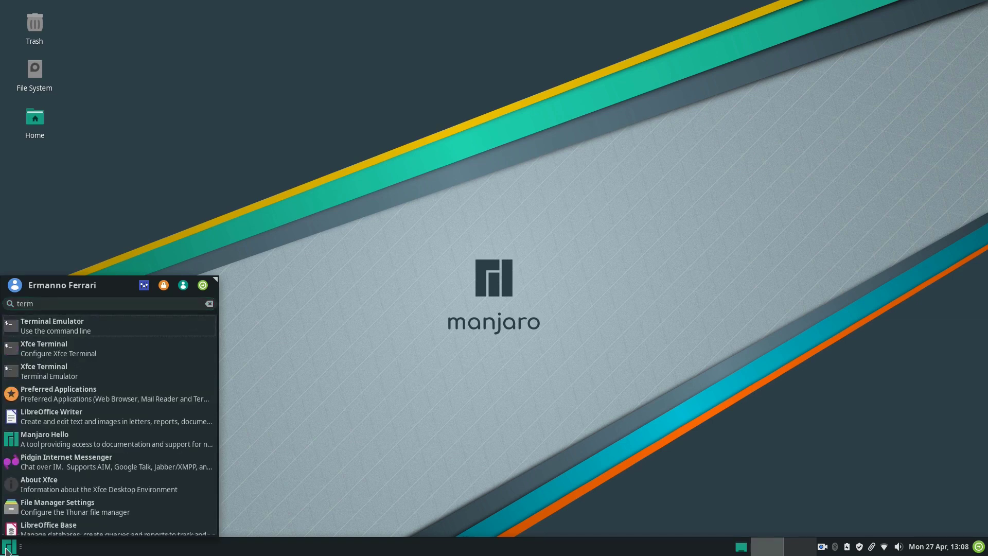
key("Return")
left_click(679, 143)
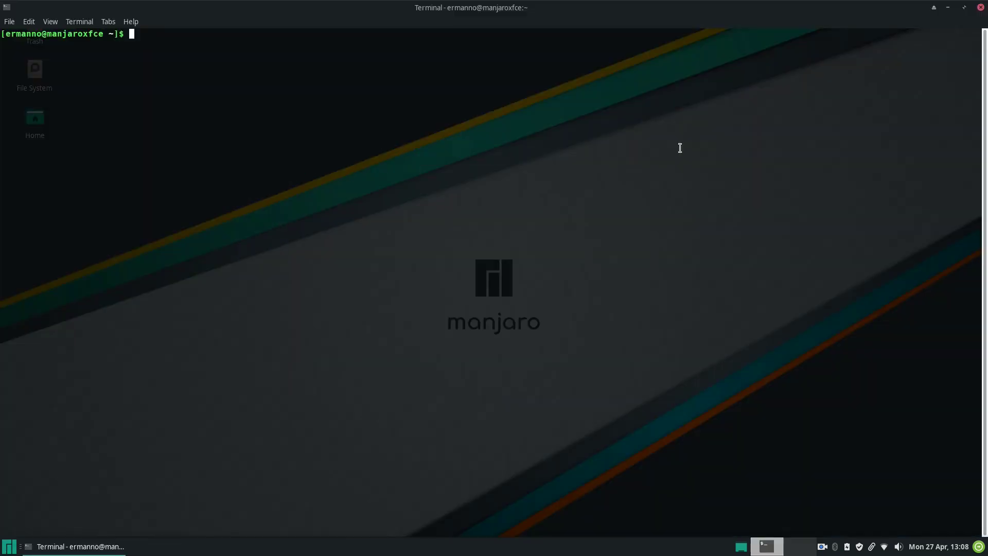
key("ctrl+plus")
key("ctrl+plus")
key("ctrl+plus")
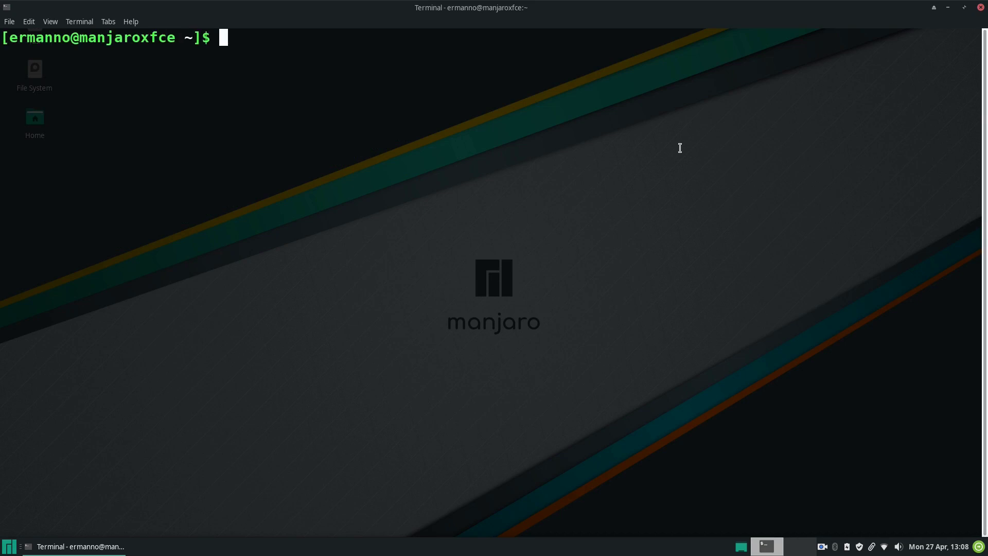
Step: Run 'sudo pacman -Syyy' with the admin password to force-sync all package databases
type("sudo pacman ")
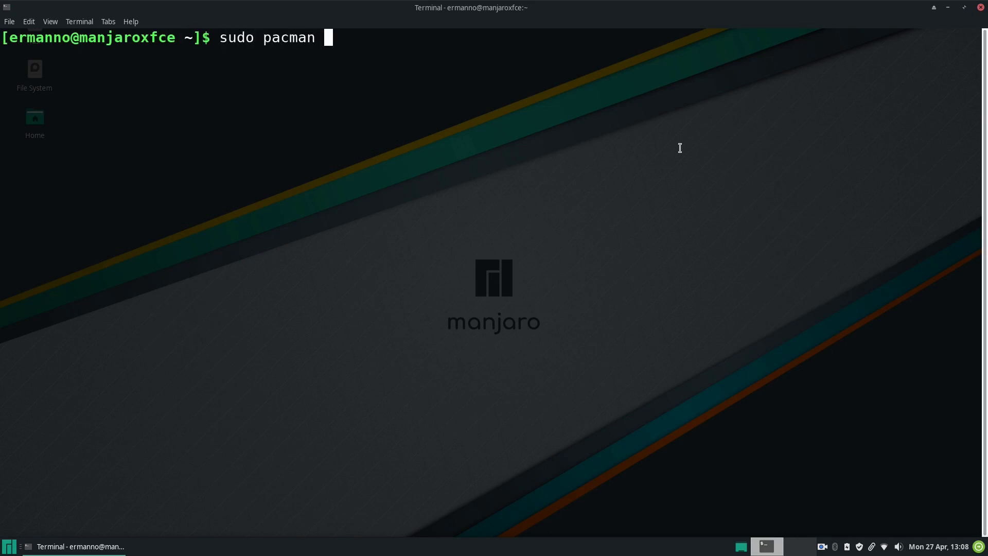
type("-Syyy")
key("Return")
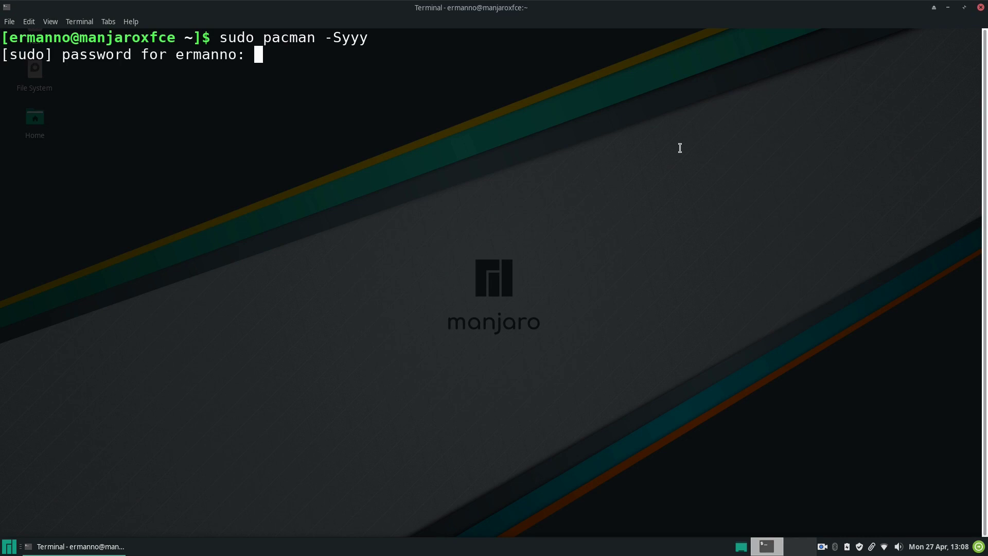
key("Return")
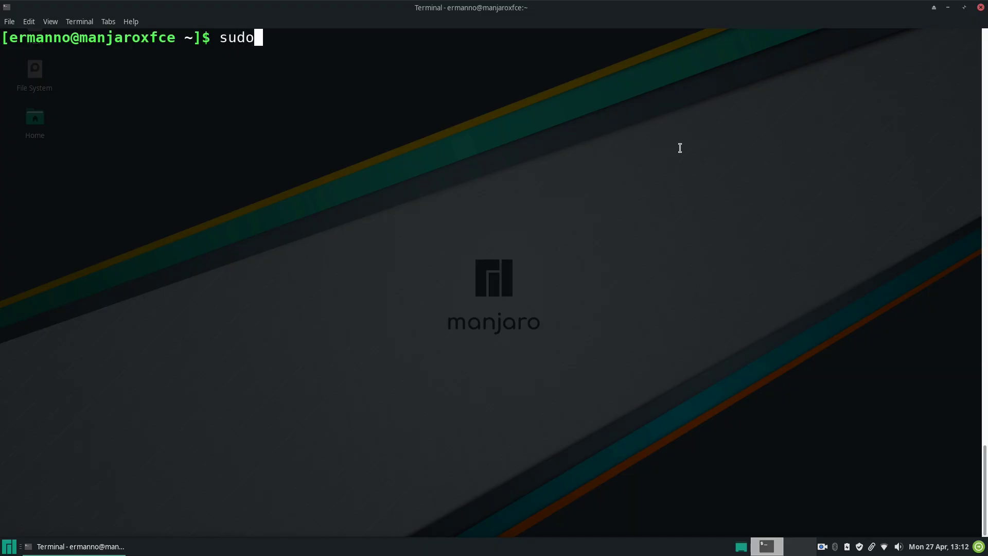
Step: Run 'sudo pacman-mirrors -c Switzerland && sudo pacman-mirrors --fasttrack', then clear the screen
type("pacman")
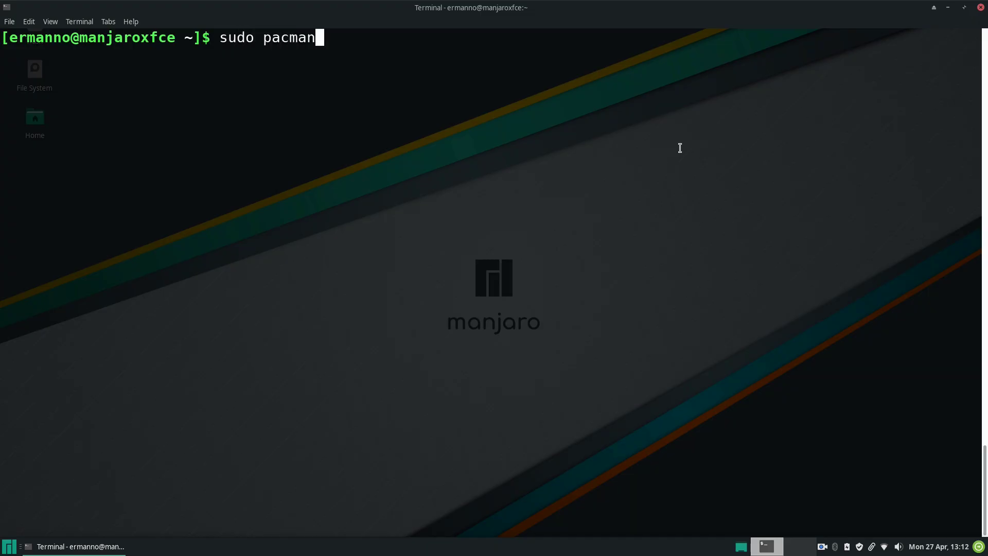
type("-mirrors")
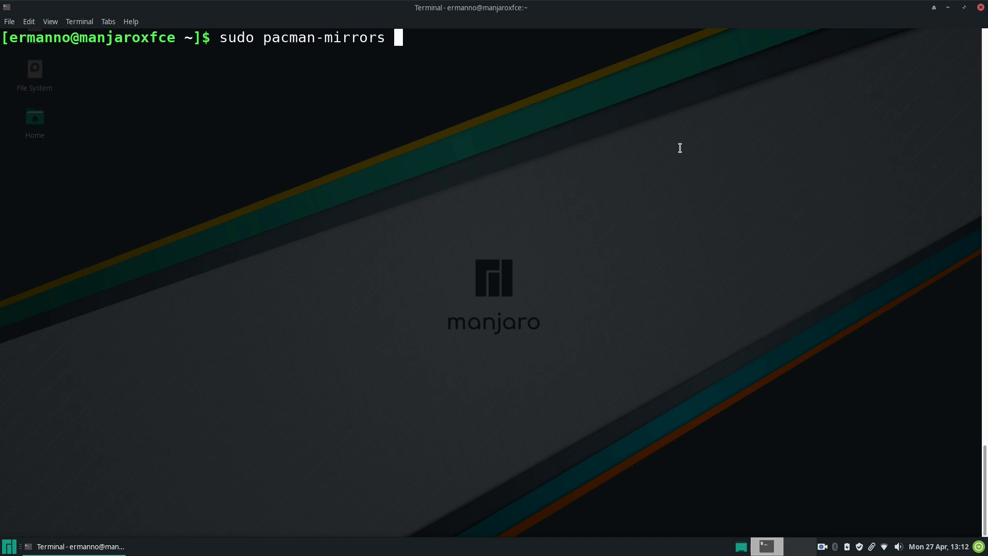
type(" -c Switzerlan")
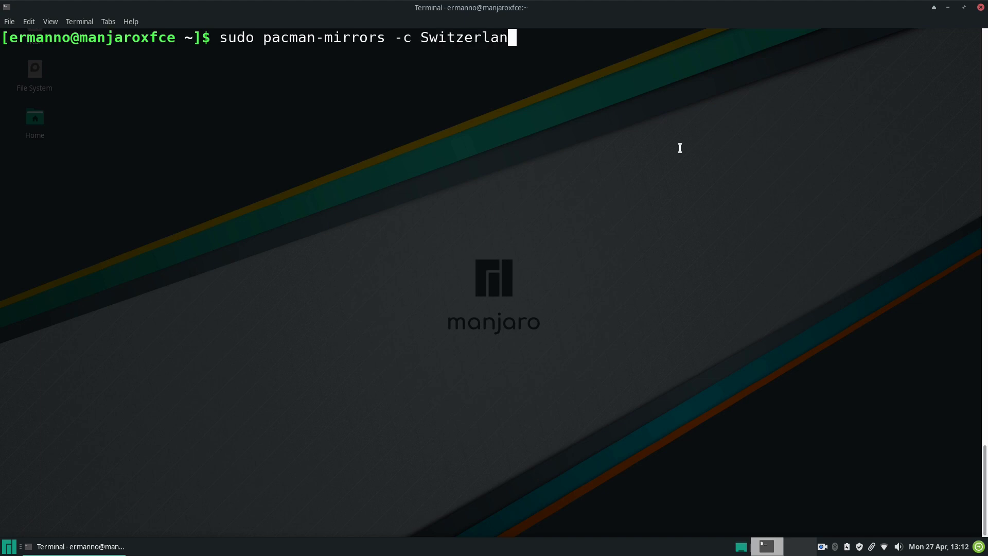
type("d && sudo pacman")
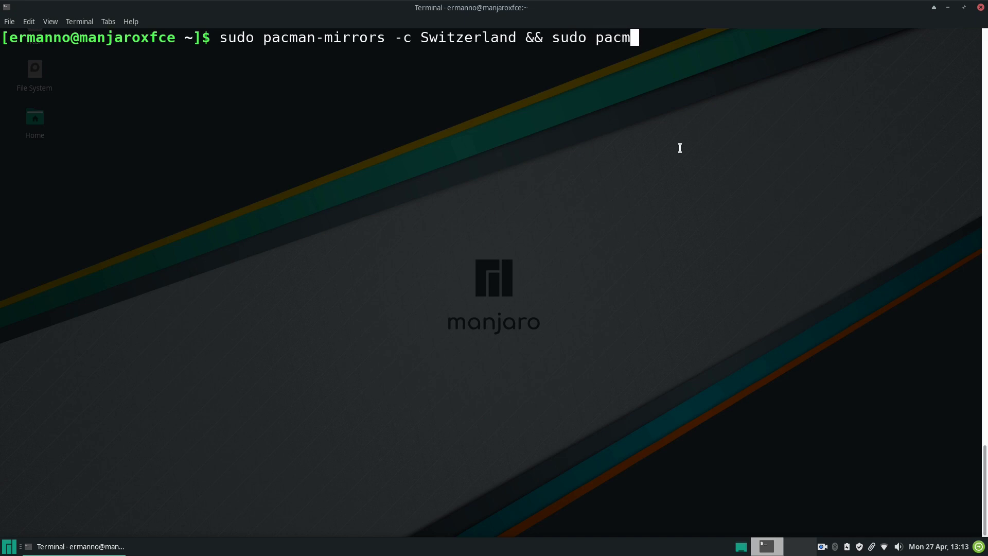
type("-mirrors")
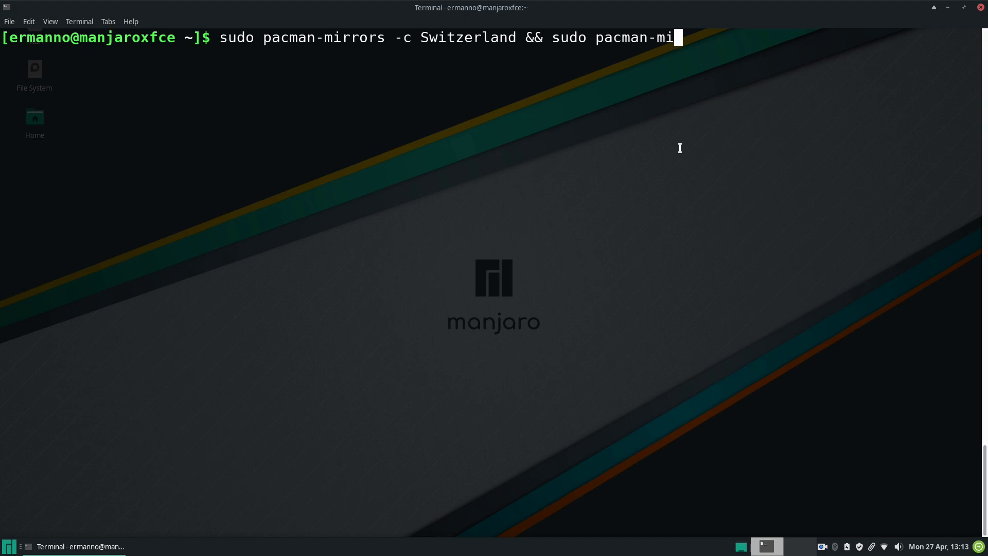
type(" --fasttrack")
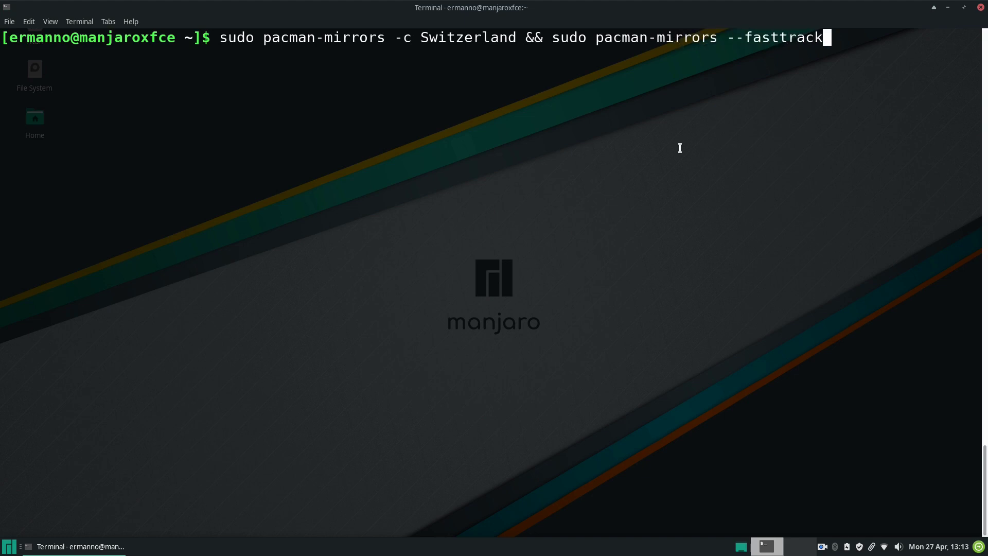
key("Return")
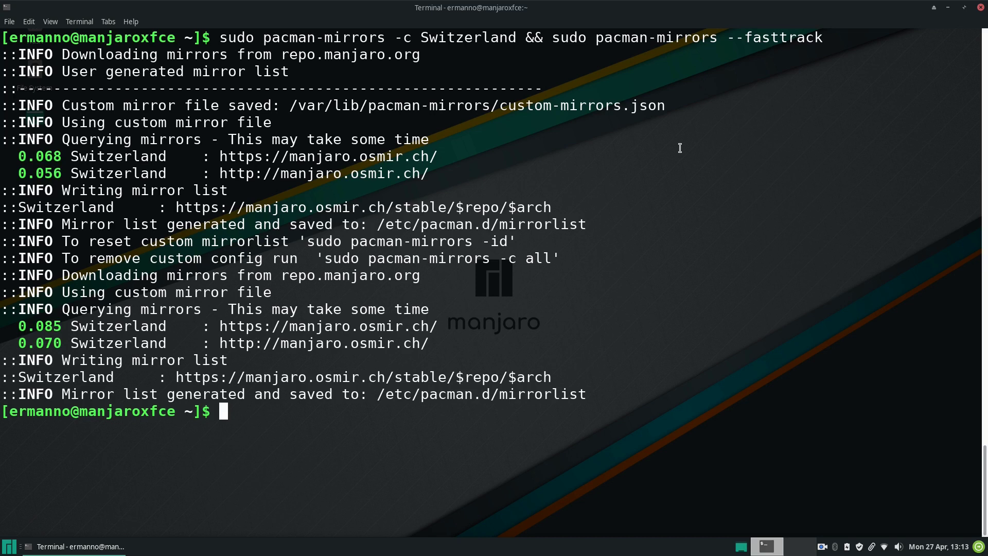
key("ctrl+l")
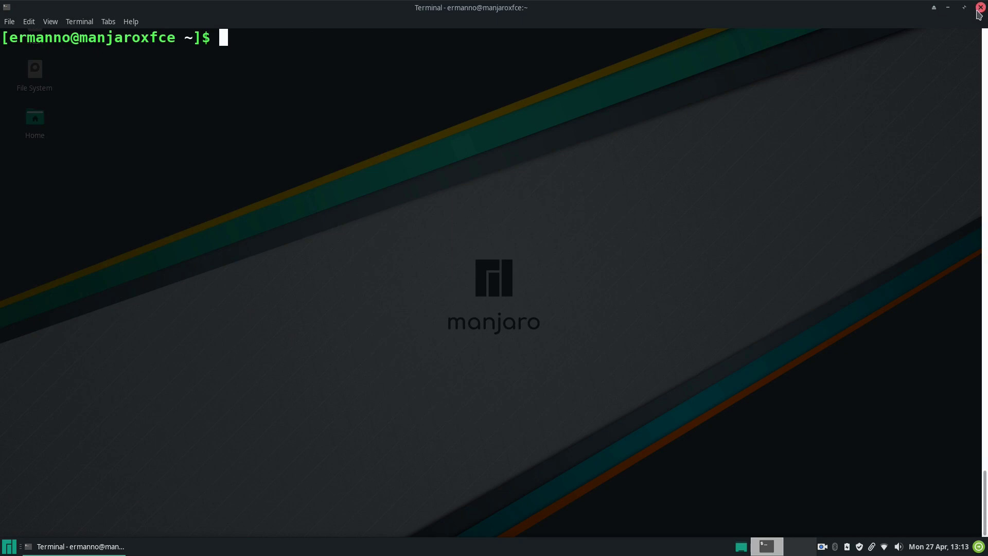
Step: Close the Xfce Terminal window to return to the bare Manjaro desktop
left_click(980, 7)
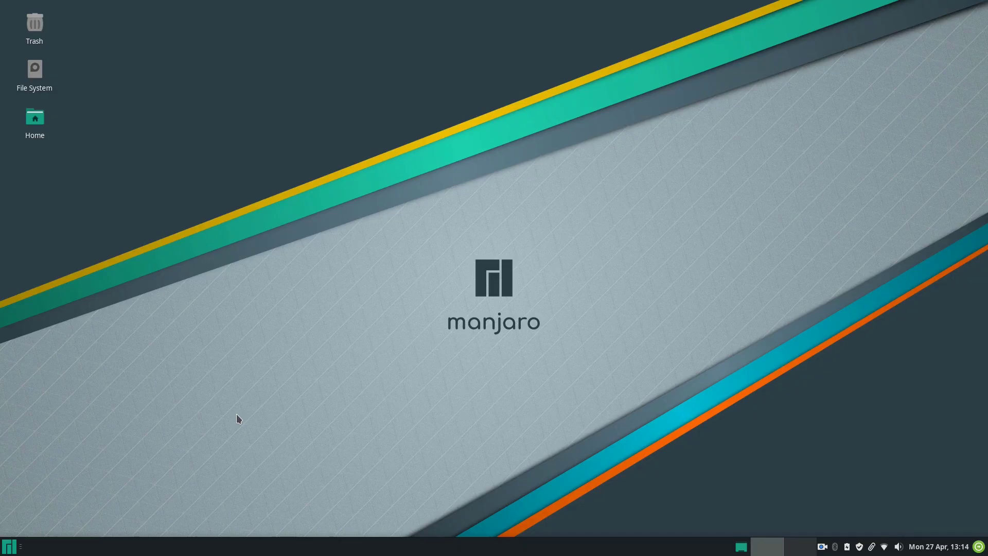